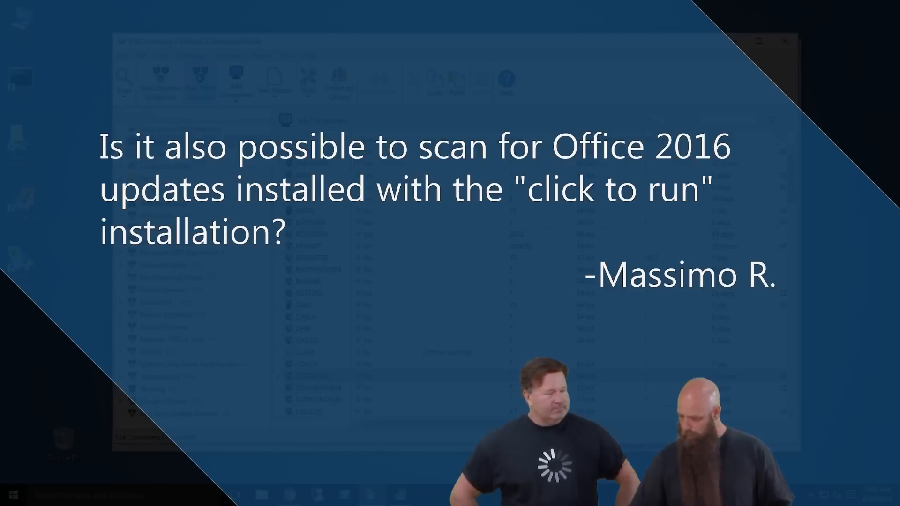
# Create a new report folder named Office Stuff under Reports.
pyautogui.click(266, 57)
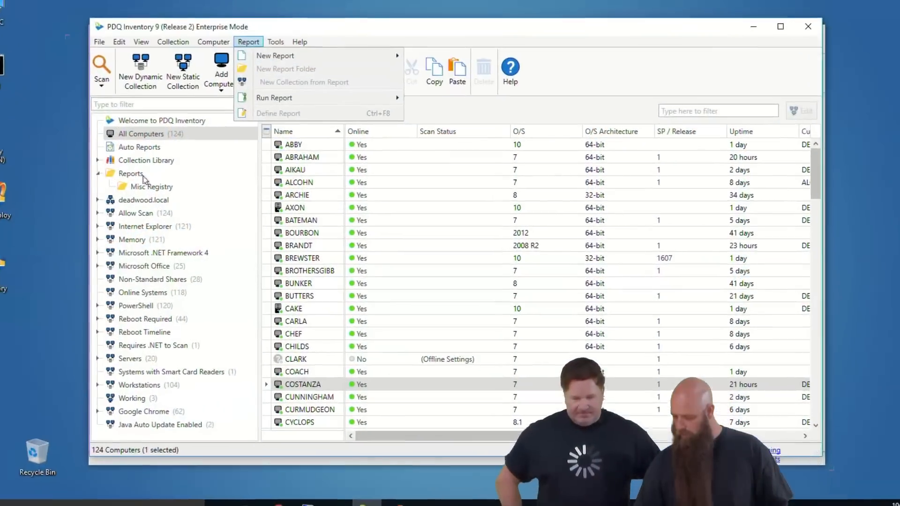
pyautogui.click(143, 177)
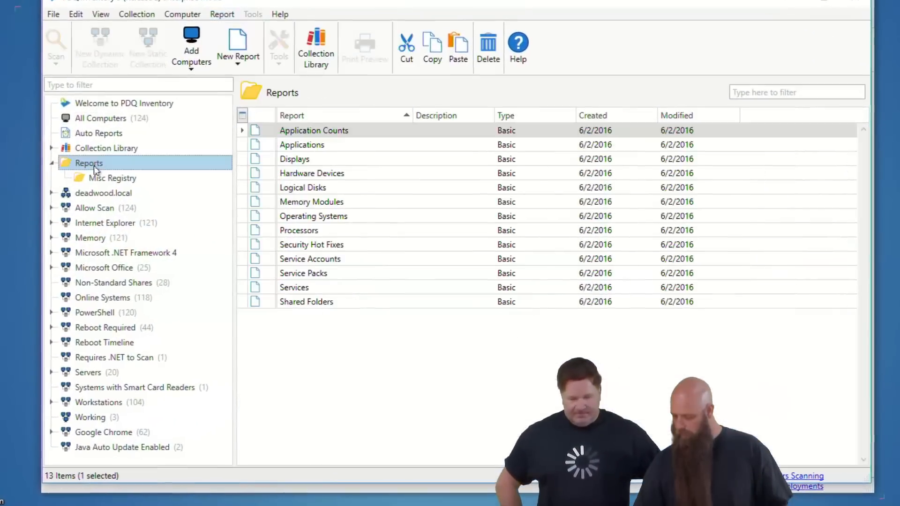
pyautogui.rightClick(135, 176)
pyautogui.click(145, 227)
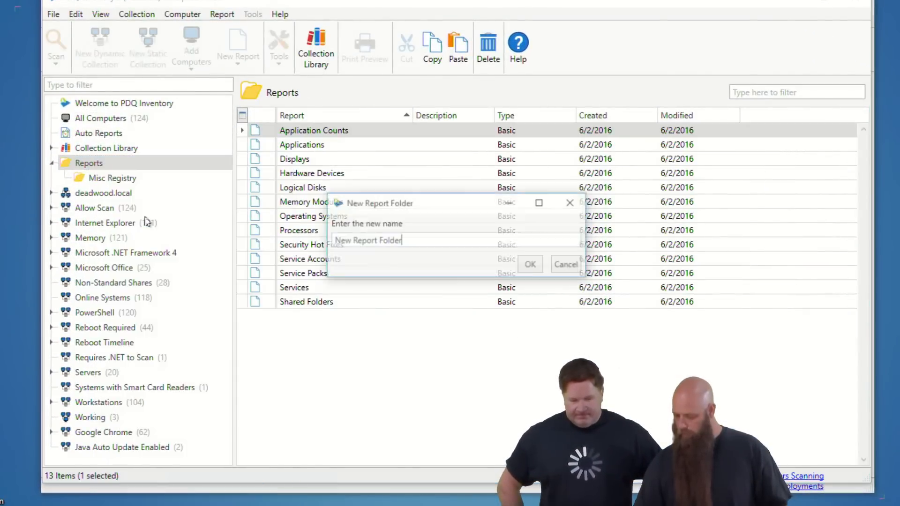
pyautogui.press('BackSpace')
pyautogui.press('BackSpace')
pyautogui.press('BackSpace')
pyautogui.press('BackSpace')
pyautogui.press('BackSpace')
pyautogui.press('BackSpace')
pyautogui.press('BackSpace')
pyautogui.press('BackSpace')
pyautogui.press('BackSpace')
pyautogui.press('BackSpace')
pyautogui.press('BackSpace')
pyautogui.press('BackSpace')
pyautogui.press('BackSpace')
pyautogui.press('BackSpace')
pyautogui.press('BackSpace')
pyautogui.press('BackSpace')
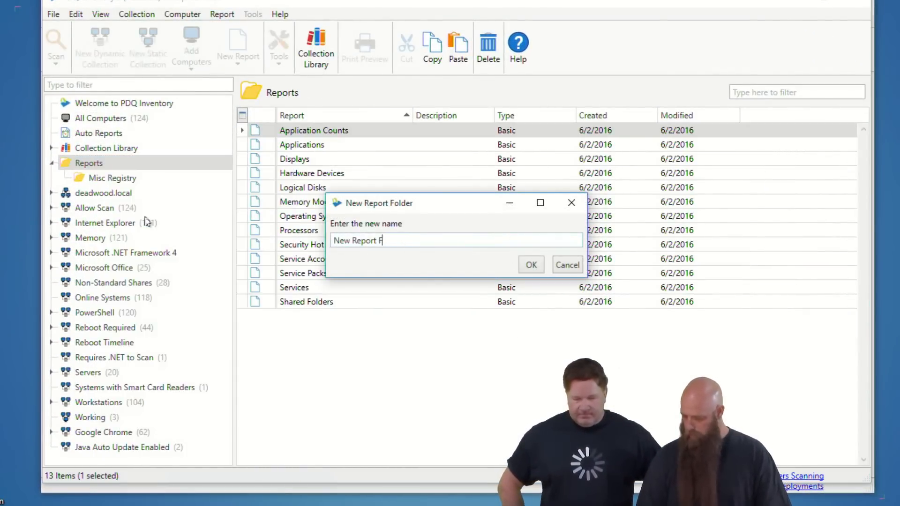
pyautogui.write('Office Stuff')
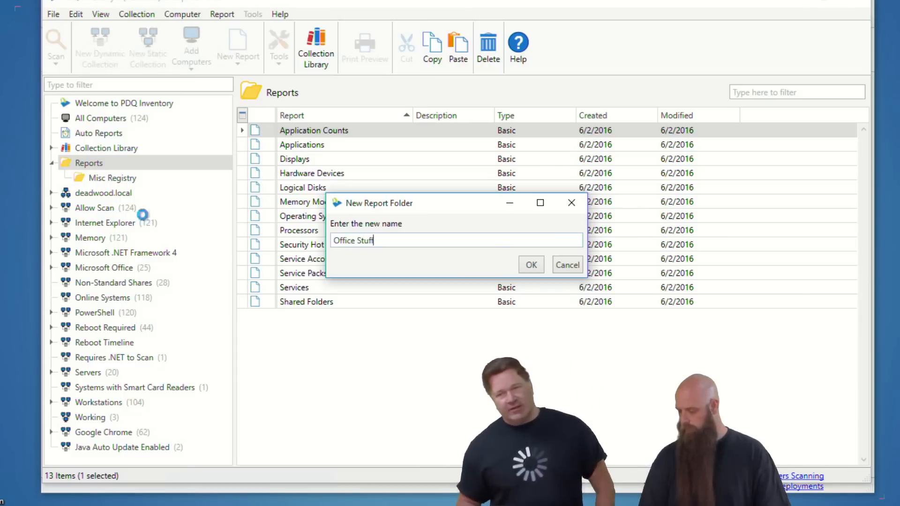
pyautogui.press('Return')
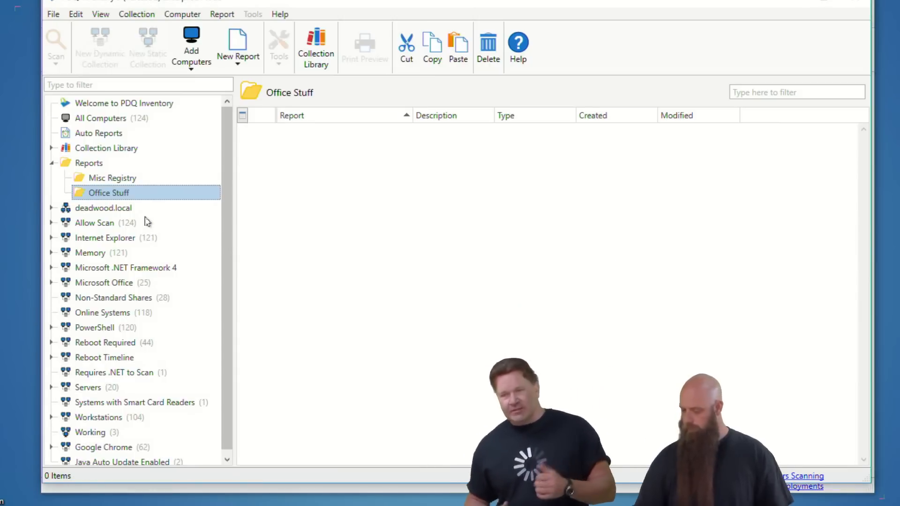
# Create a new basic report in the Office Stuff folder and name it Office 365.
pyautogui.click(182, 16)
pyautogui.moveTo(135, 18)
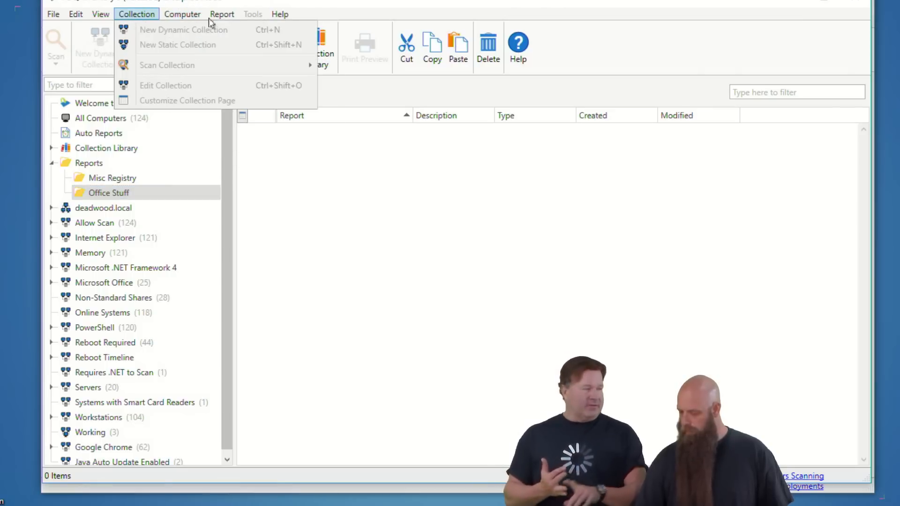
pyautogui.moveTo(224, 14)
pyautogui.moveTo(243, 32)
pyautogui.click(415, 30)
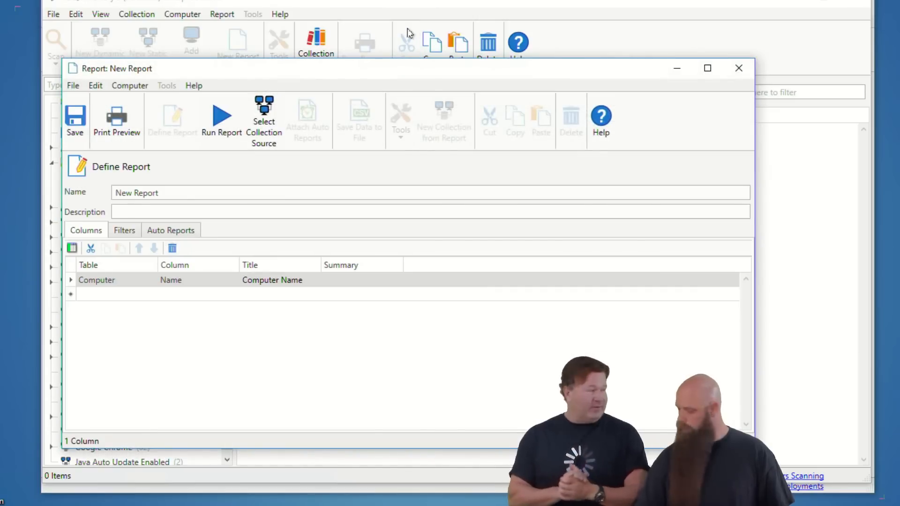
pyautogui.tripleClick(136, 192)
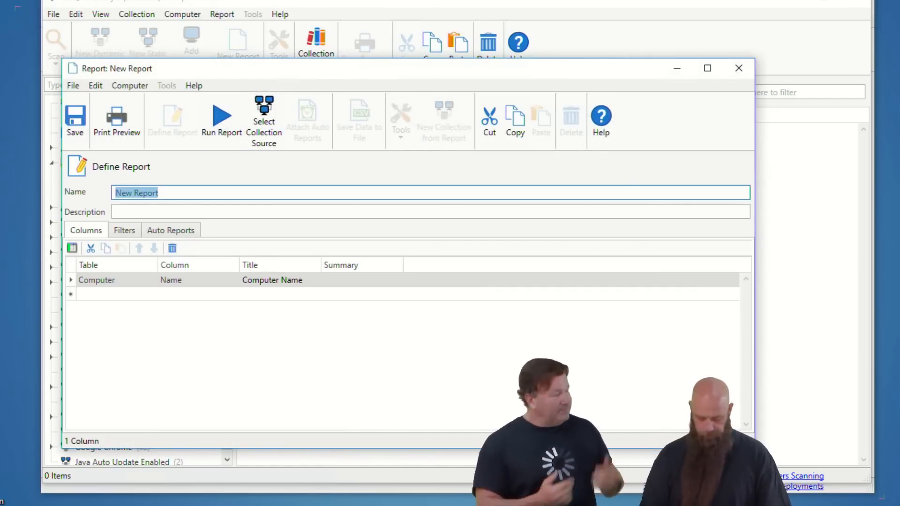
pyautogui.write('Office')
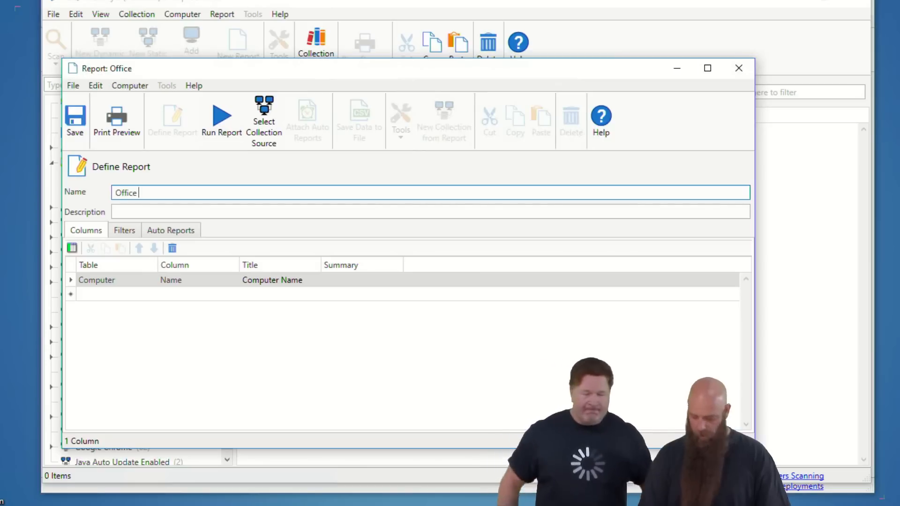
pyautogui.write(' 365')
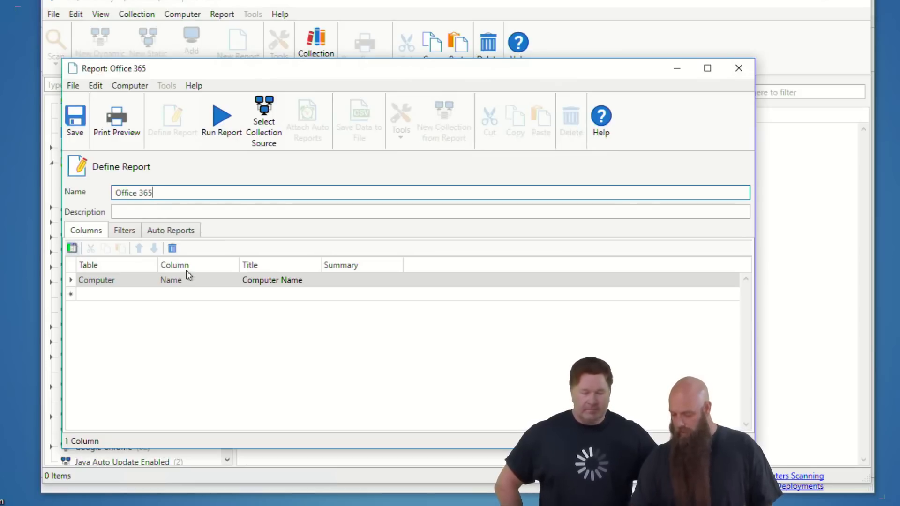
# Add two columns from the Application table to the report: Name and Version.
pyautogui.click(71, 248)
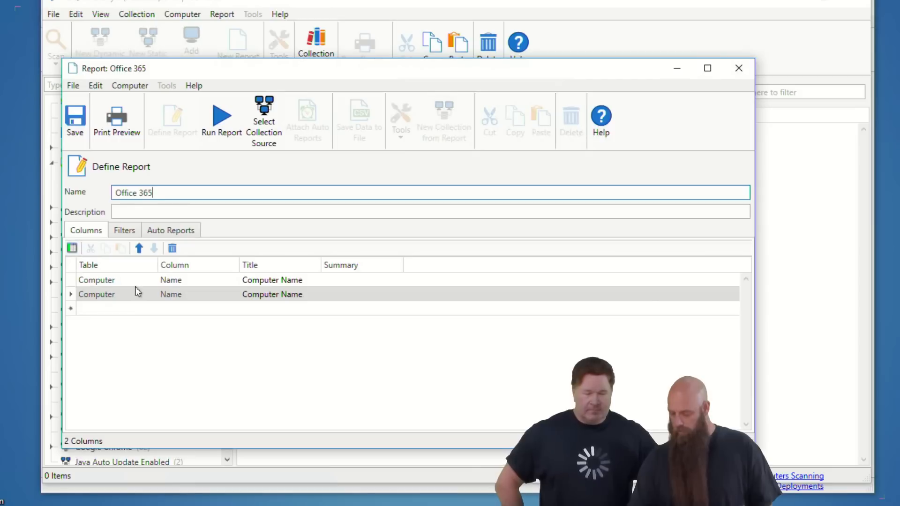
pyautogui.click(149, 293)
pyautogui.click(115, 309)
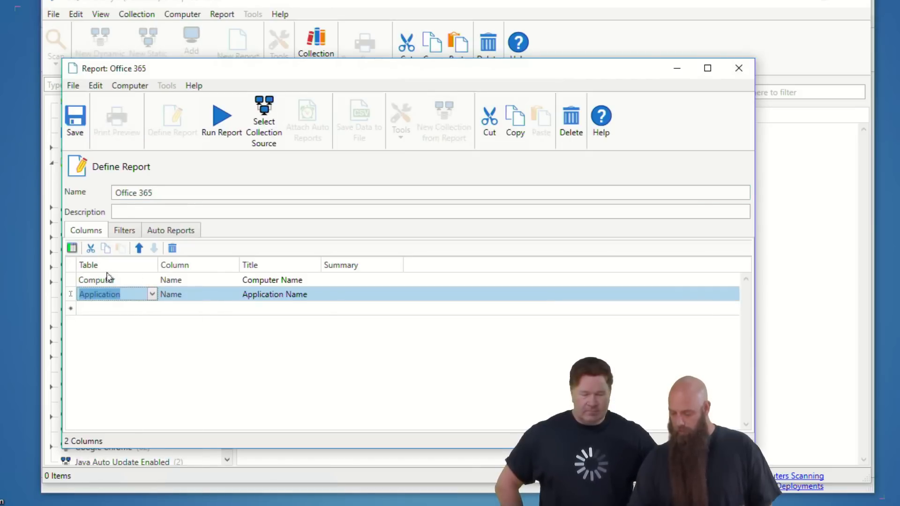
pyautogui.click(72, 249)
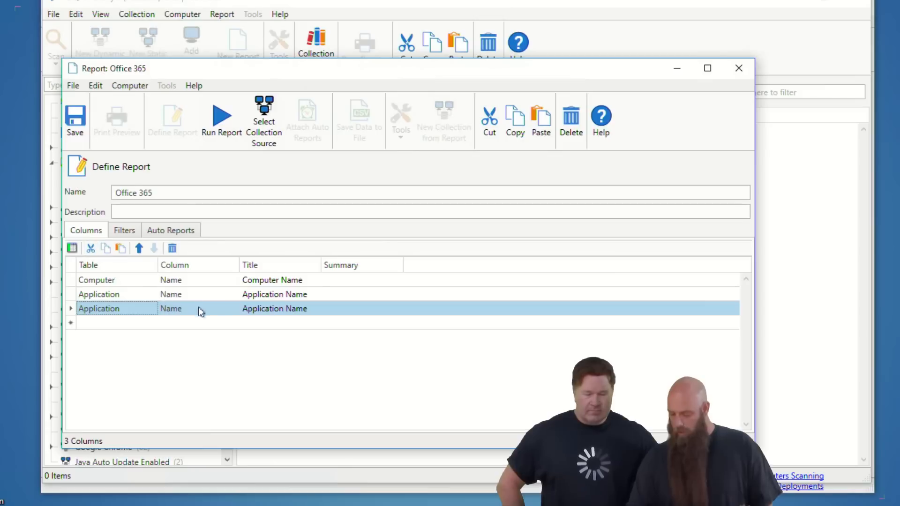
pyautogui.click(240, 310)
pyautogui.click(234, 309)
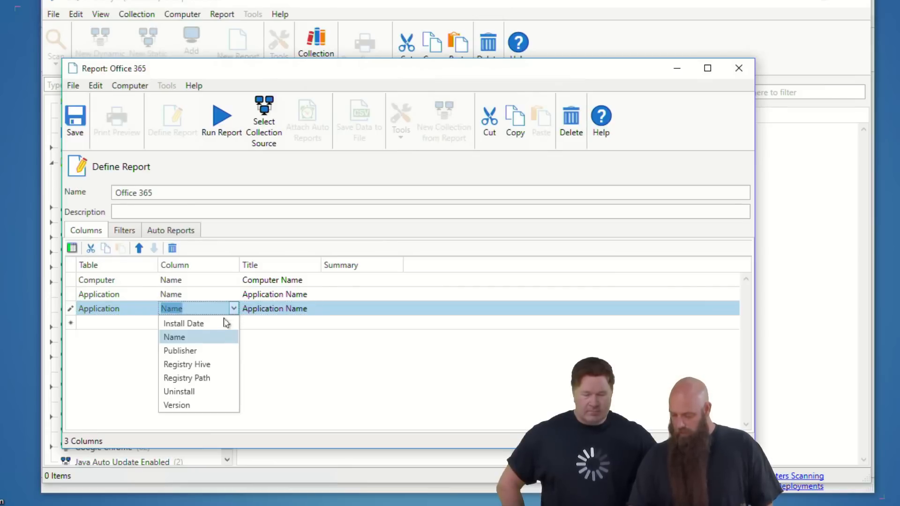
pyautogui.click(181, 404)
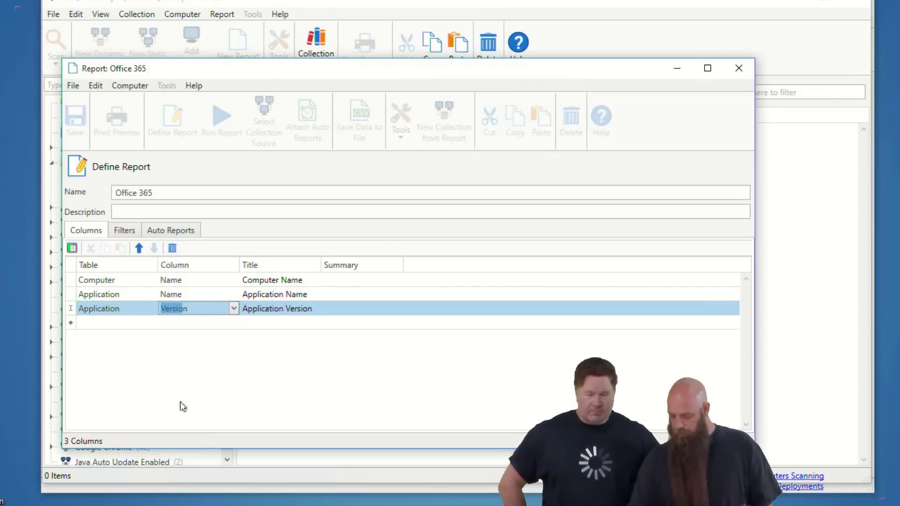
# Add an Application column to the report that shows the Install Date.
pyautogui.click(74, 248)
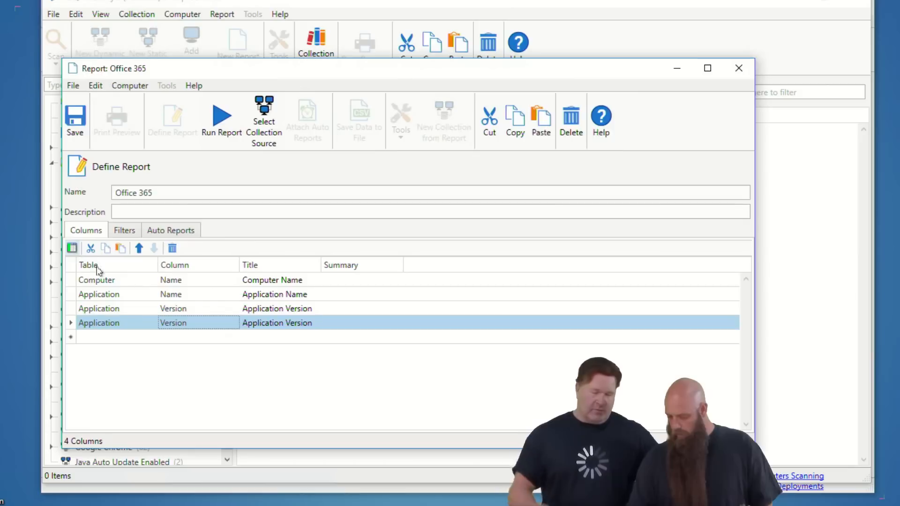
pyautogui.click(231, 323)
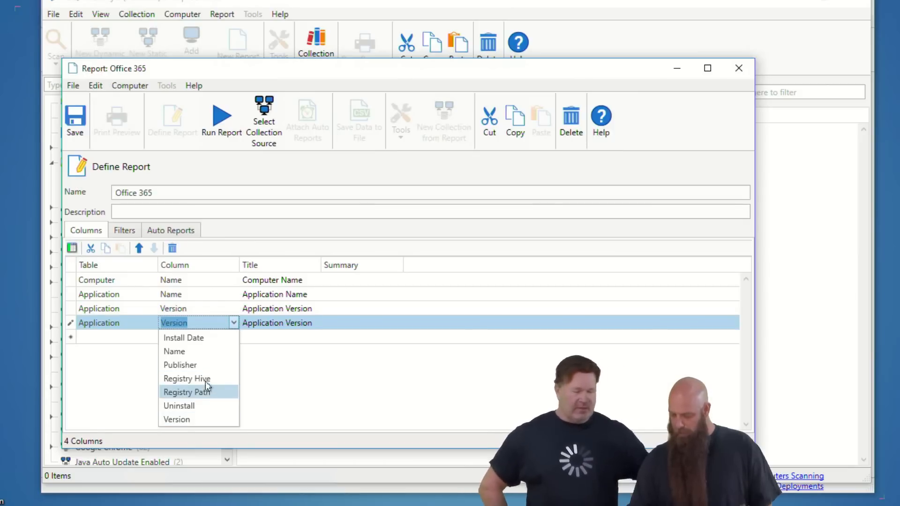
pyautogui.click(207, 339)
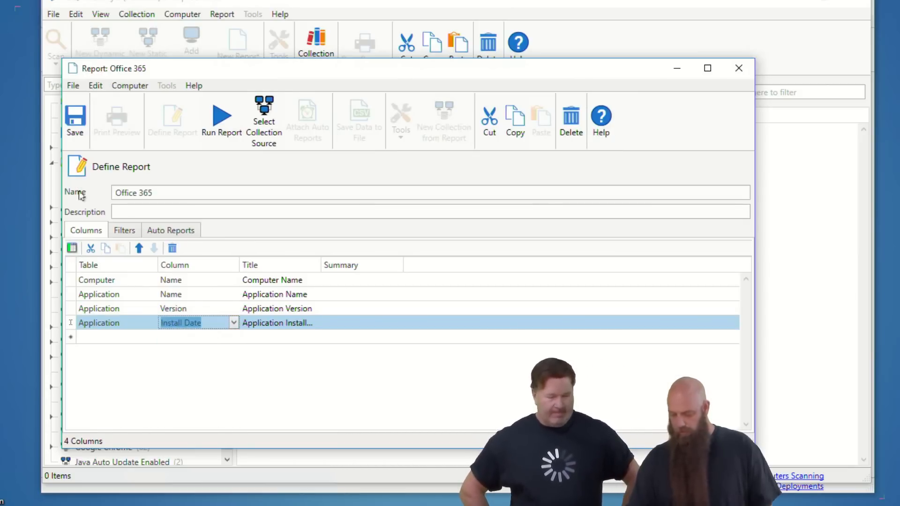
# Add a report filter requiring the Application Name to contain Office 365.
pyautogui.click(124, 231)
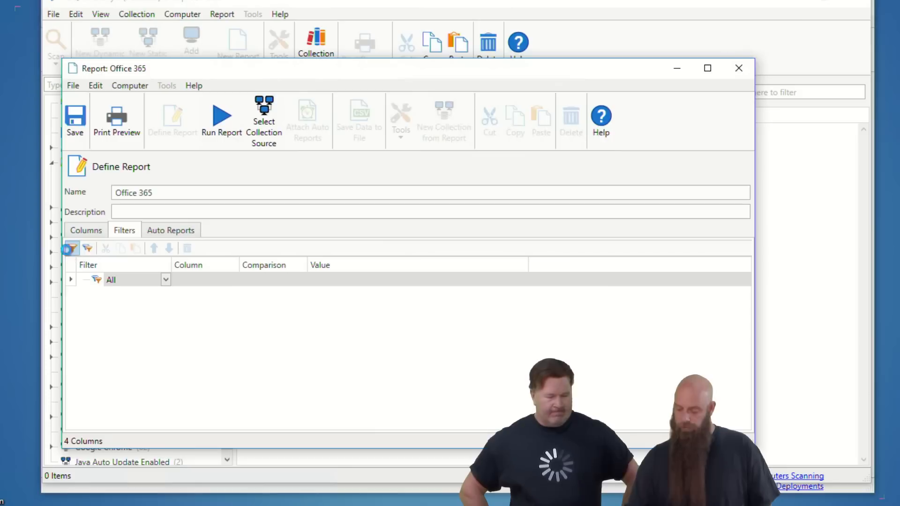
pyautogui.click(72, 248)
pyautogui.click(180, 294)
pyautogui.click(177, 305)
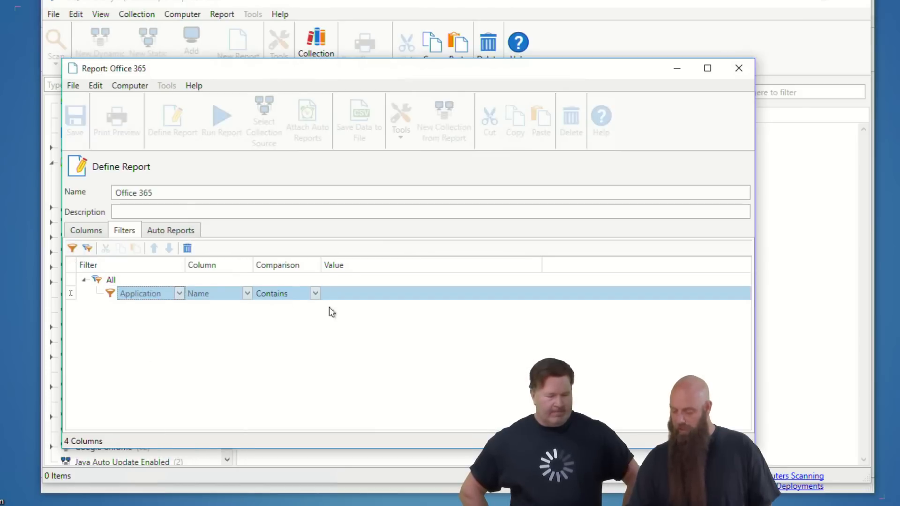
pyautogui.click(345, 294)
pyautogui.write('Office 365')
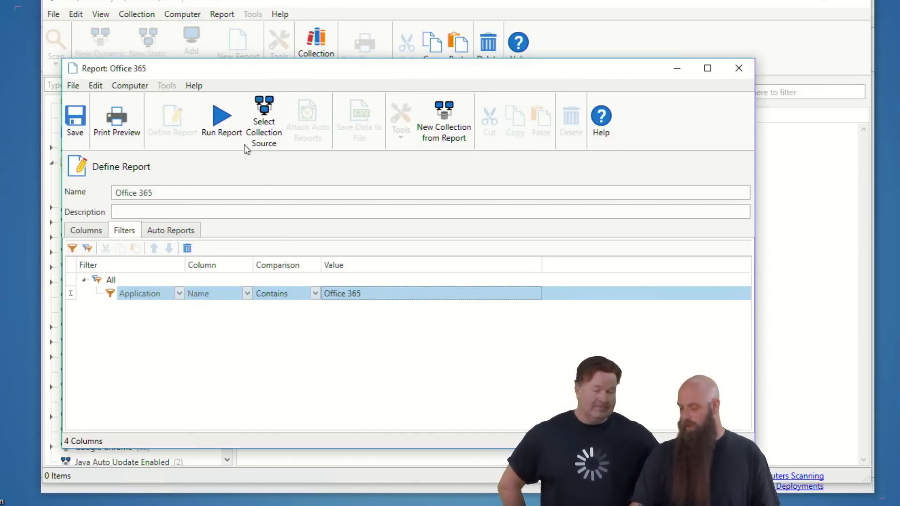
# Run the Office 365 report and save it with the Application Name column widened to fit its full text.
pyautogui.click(220, 121)
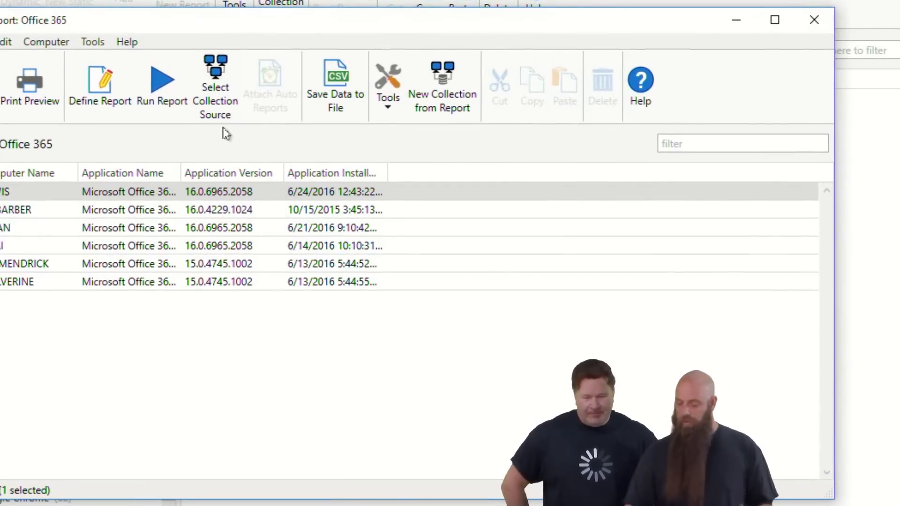
pyautogui.doubleClick(181, 178)
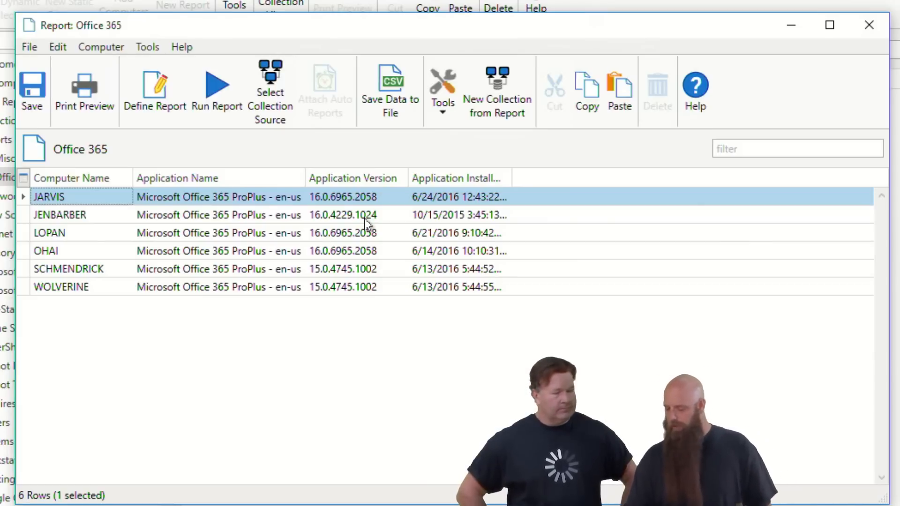
pyautogui.click(32, 89)
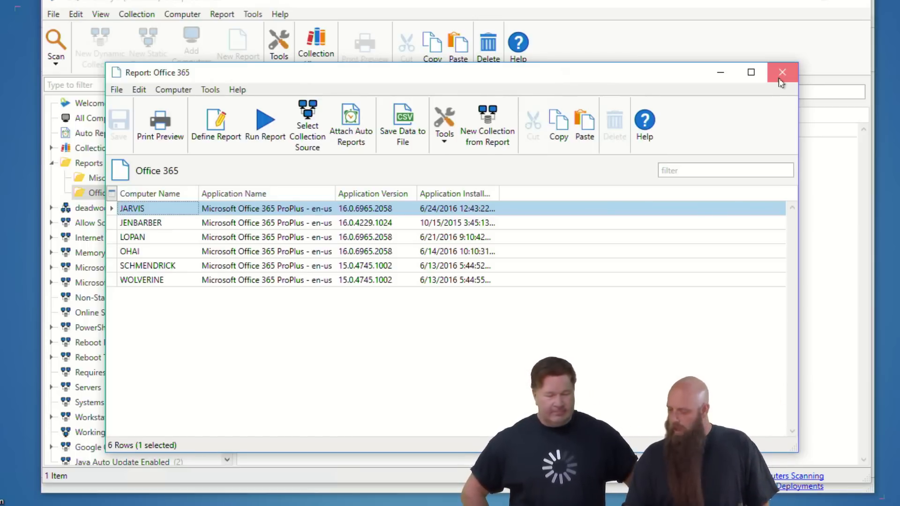
pyautogui.click(780, 80)
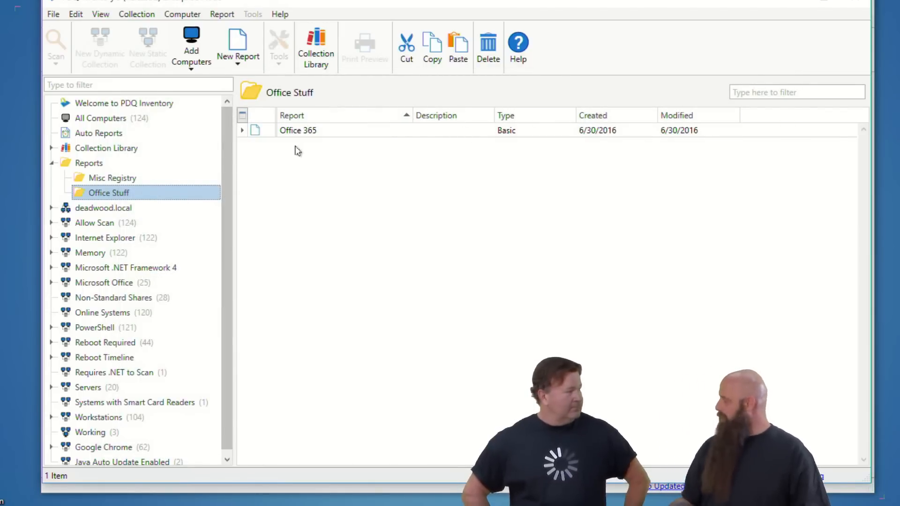
# Create a second basic report named Office 2016 Hotfixes in the Office Stuff folder and save it.
pyautogui.rightClick(309, 175)
pyautogui.moveTo(525, 234)
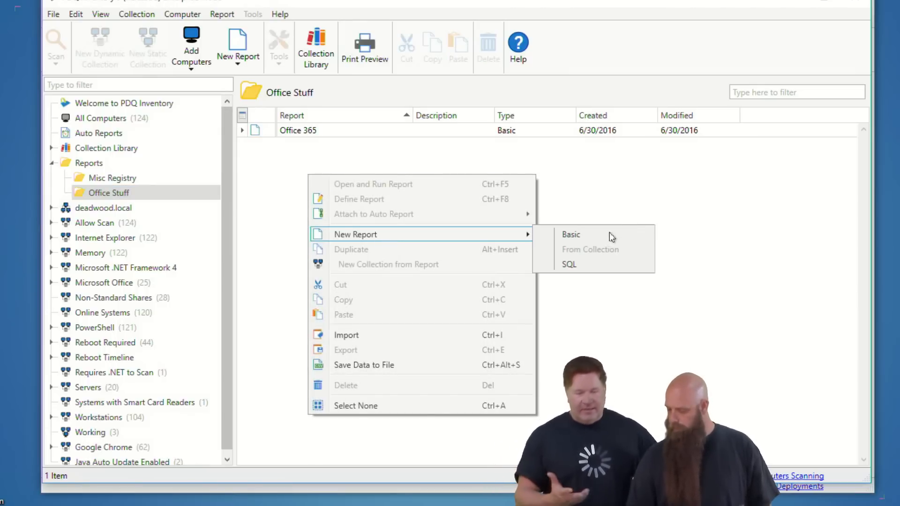
pyautogui.click(586, 234)
pyautogui.moveTo(203, 197); pyautogui.dragTo(120, 174)
pyautogui.write('Off')
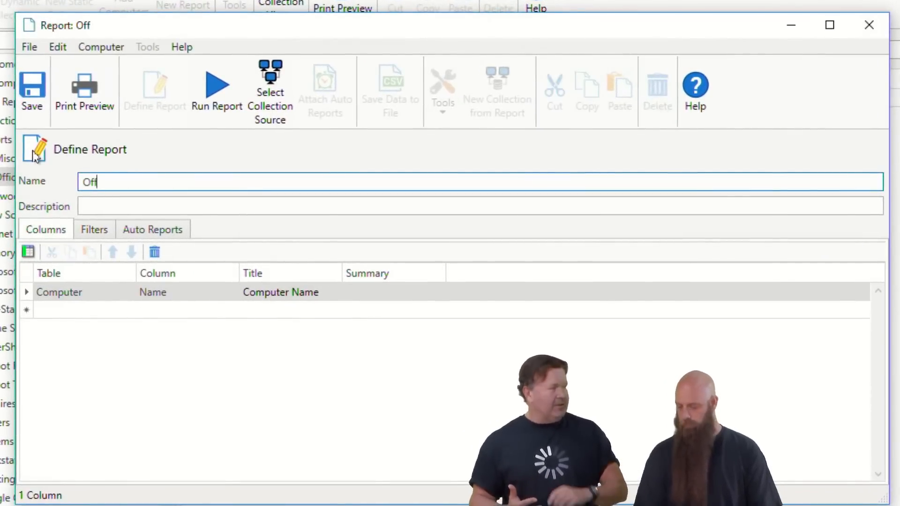
pyautogui.write('ice 2106')
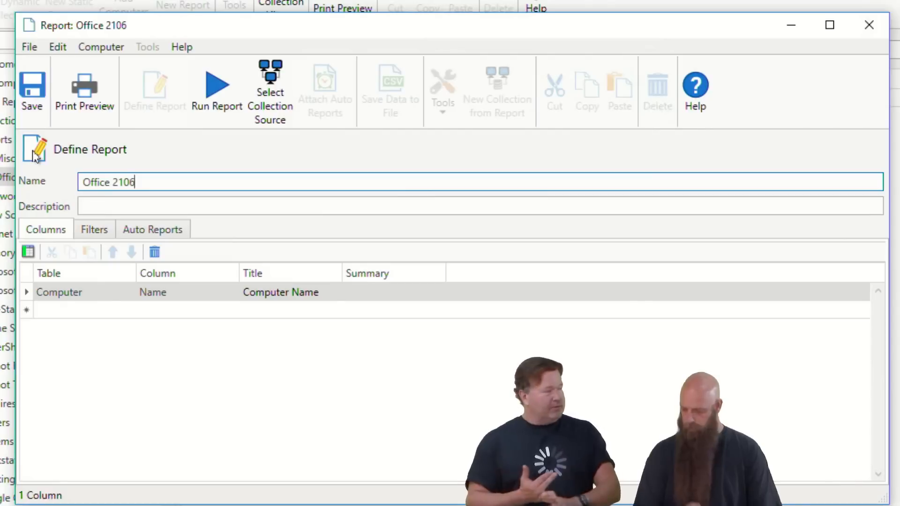
pyautogui.press('BackSpace')
pyautogui.press('BackSpace')
pyautogui.press('BackSpace')
pyautogui.write('016')
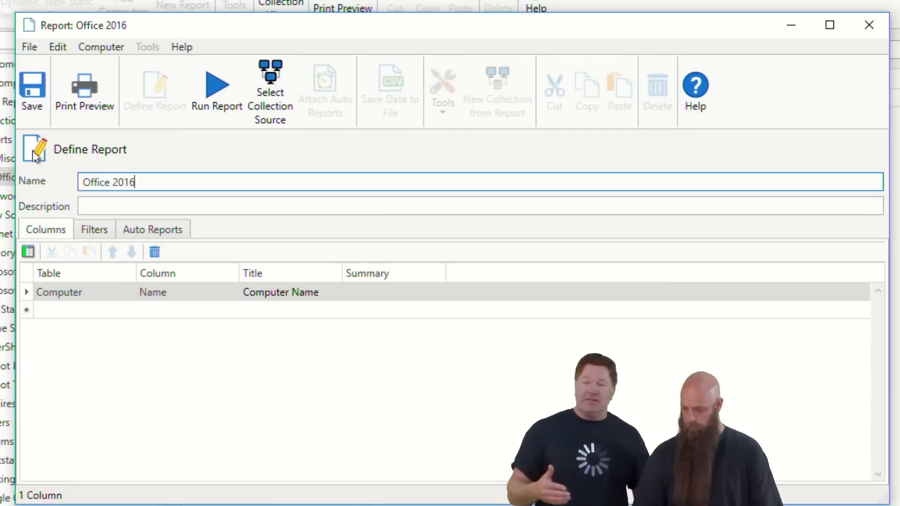
pyautogui.write(' Hotfixers')
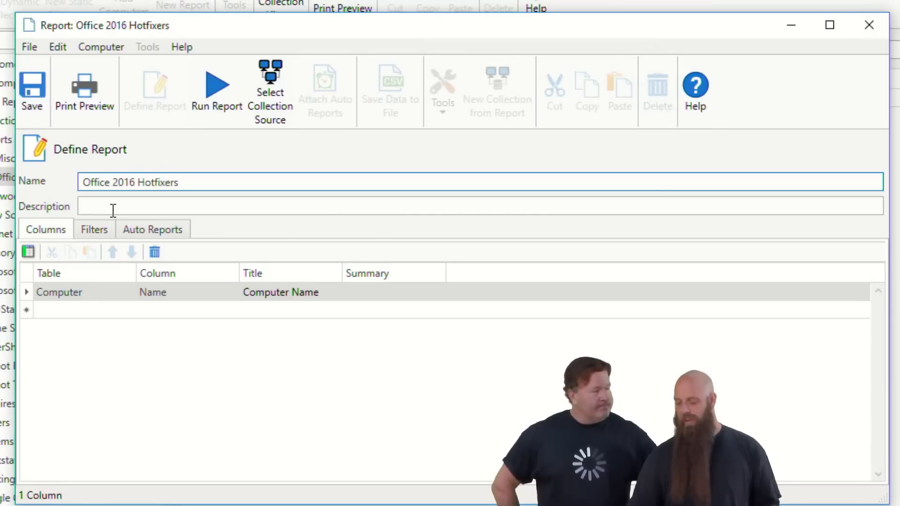
pyautogui.press('BackSpace')
pyautogui.press('BackSpace')
pyautogui.write('s')
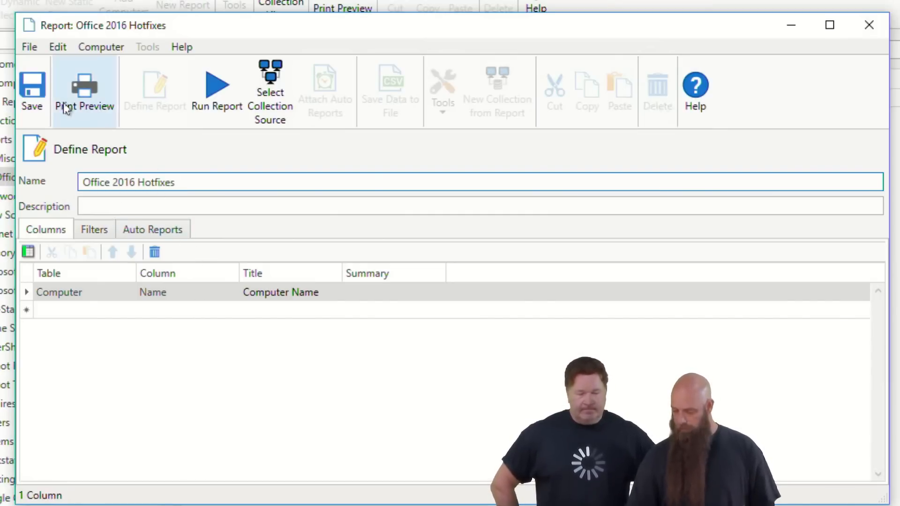
pyautogui.click(34, 92)
pyautogui.press('Escape')
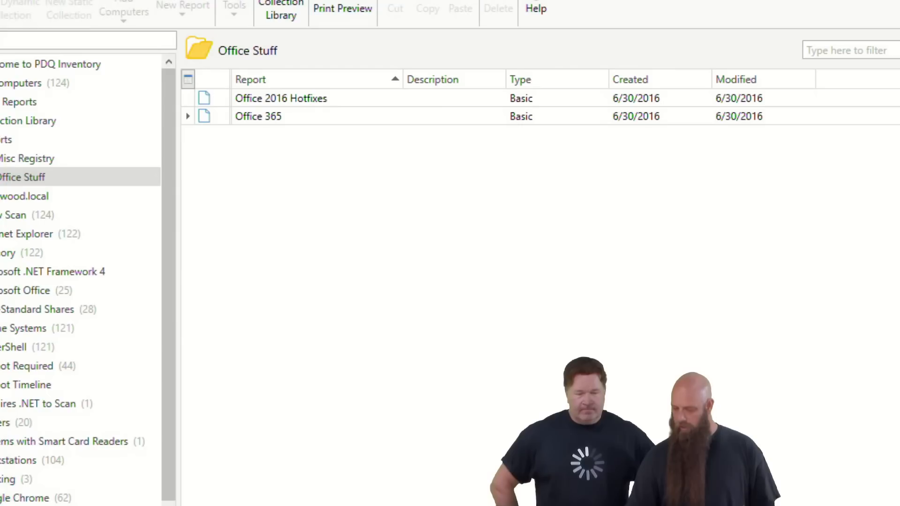
# Start a scan of every computer in the All Computers collection.
pyautogui.click(152, 142)
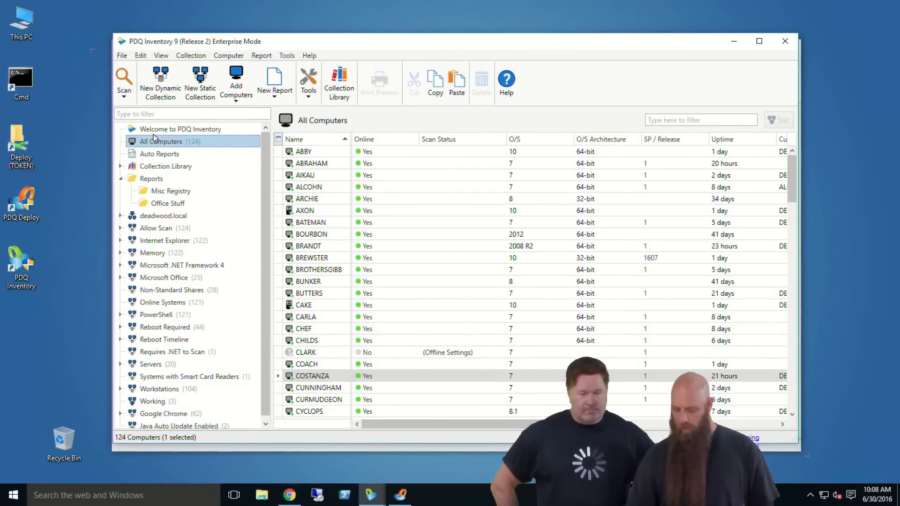
pyautogui.click(191, 56)
pyautogui.moveTo(238, 98)
pyautogui.click(371, 116)
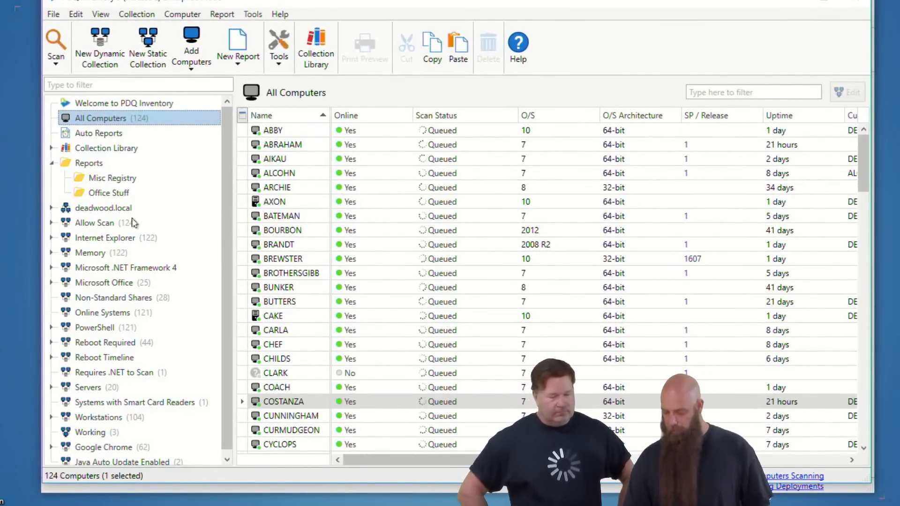
# Open the definition of the Office 2016 Hotfixes report from the Office Stuff folder.
pyautogui.click(115, 194)
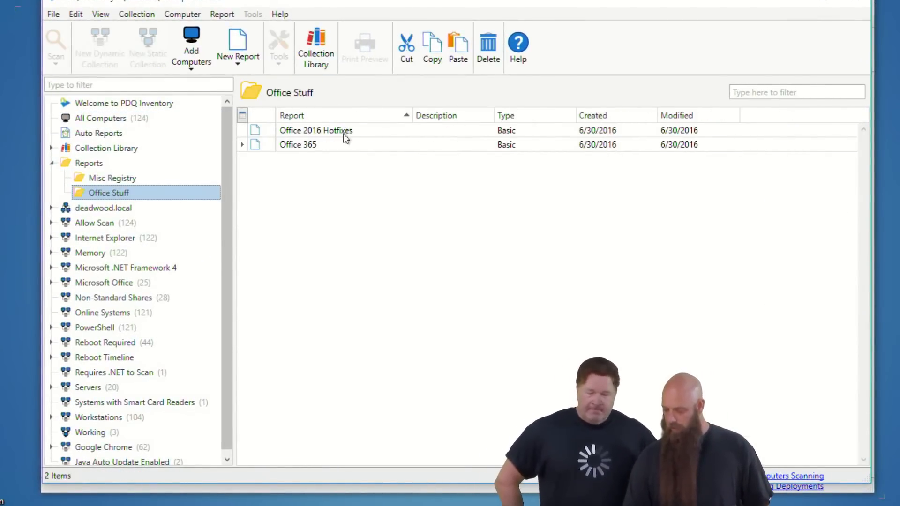
pyautogui.doubleClick(341, 131)
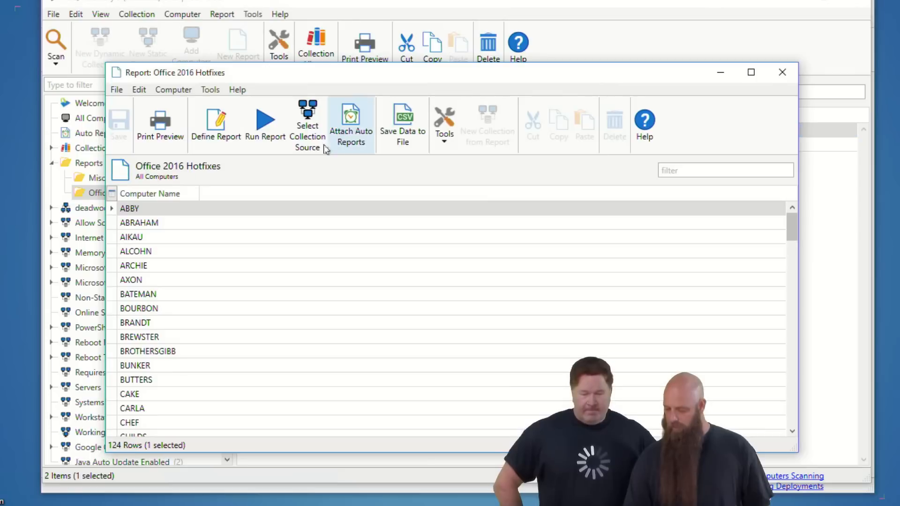
pyautogui.click(217, 125)
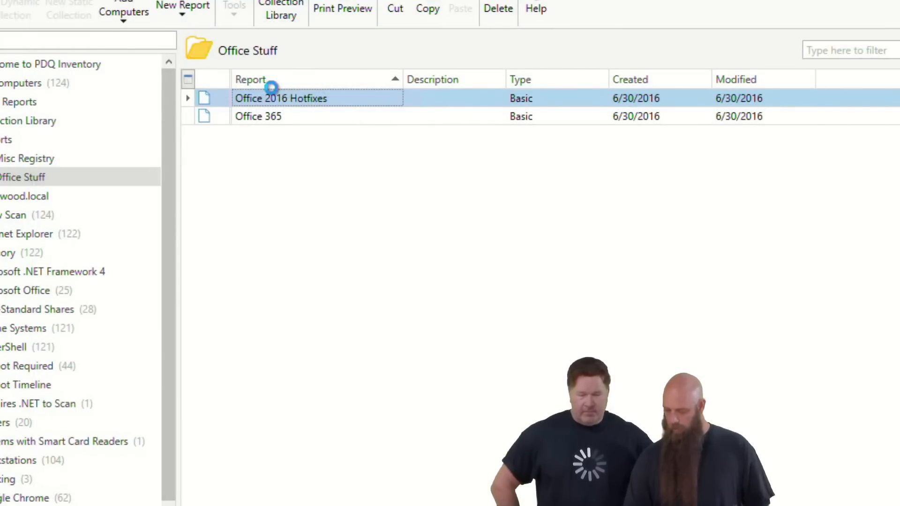
pyautogui.doubleClick(278, 98)
pyautogui.click(157, 94)
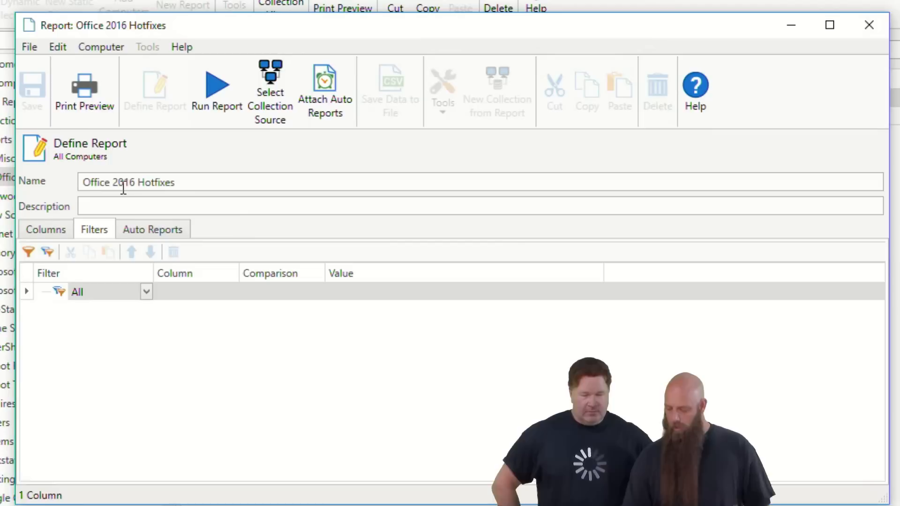
# Add a report column that shows the Name field from the Hot Fix table.
pyautogui.click(45, 232)
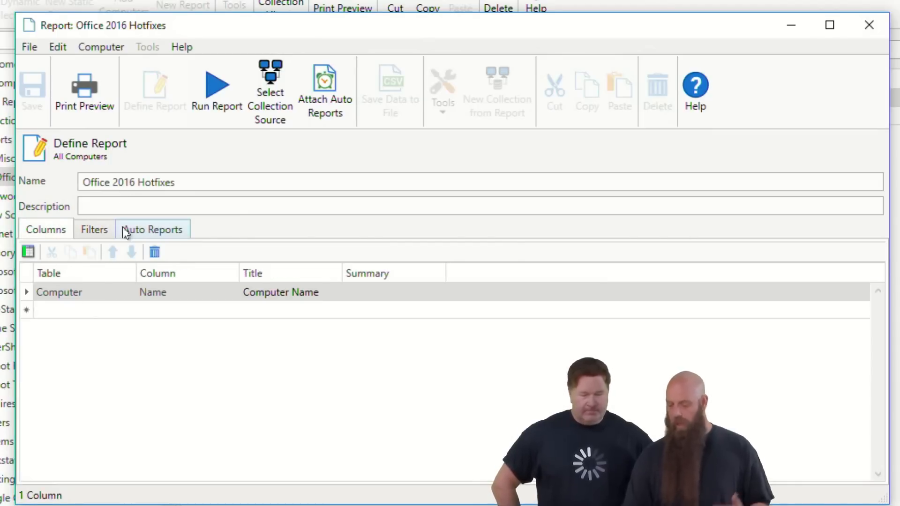
pyautogui.click(28, 252)
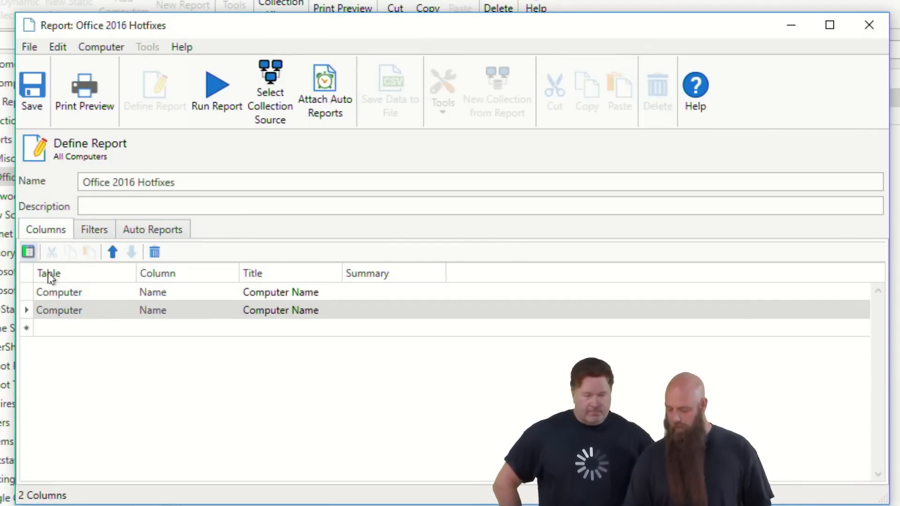
pyautogui.click(138, 312)
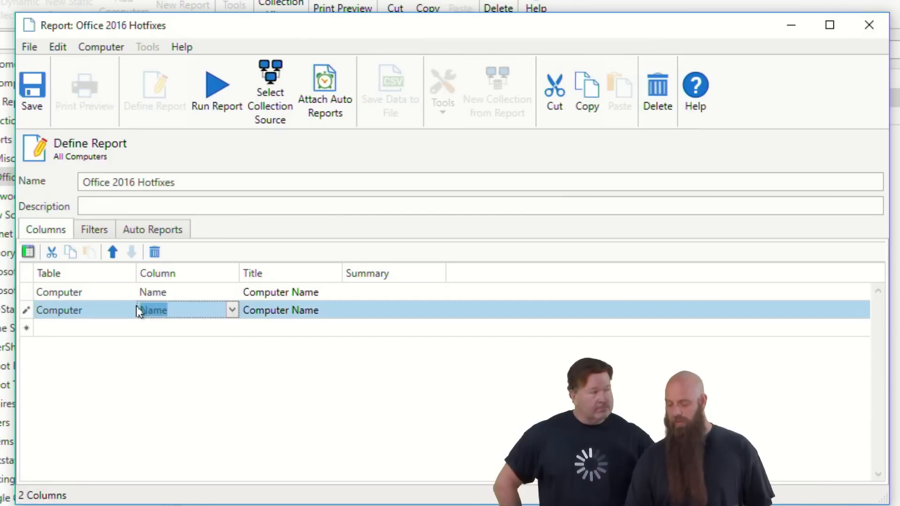
pyautogui.click(133, 310)
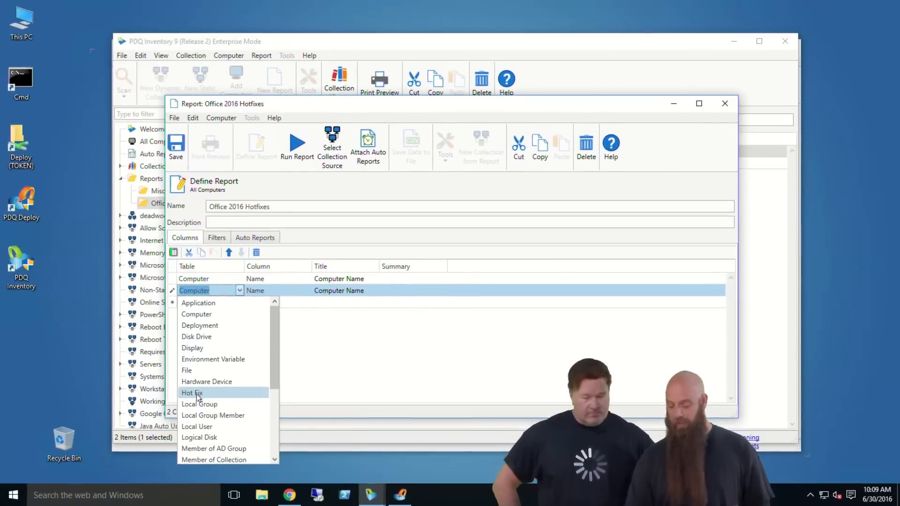
pyautogui.click(158, 412)
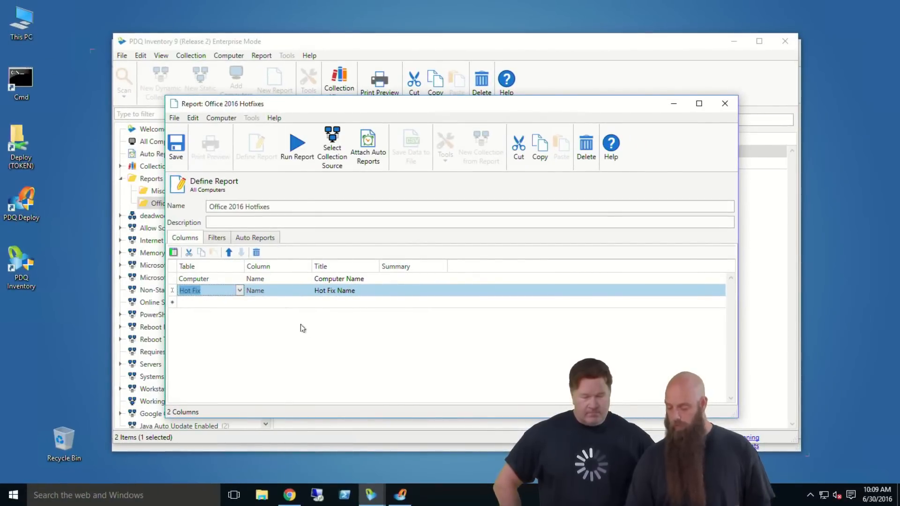
# Add two more Hot Fix columns to the report, Description and Installed On.
pyautogui.click(174, 253)
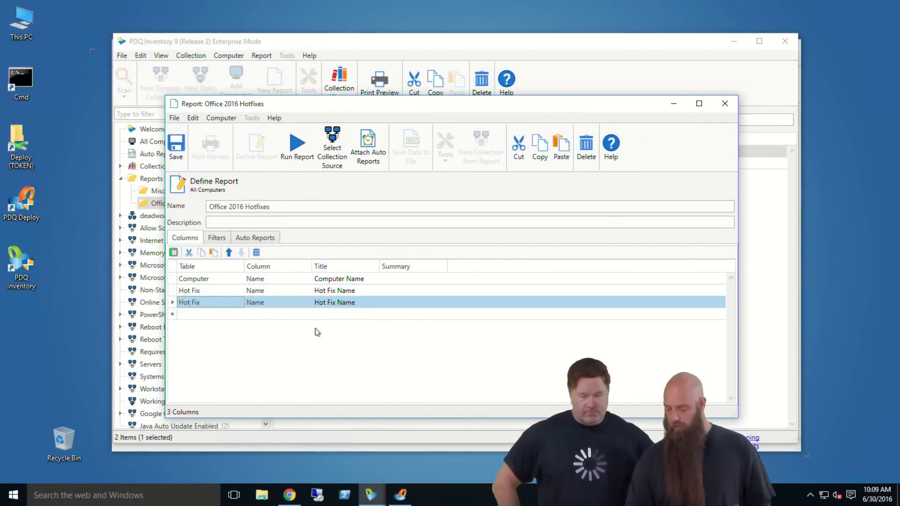
pyautogui.click(309, 303)
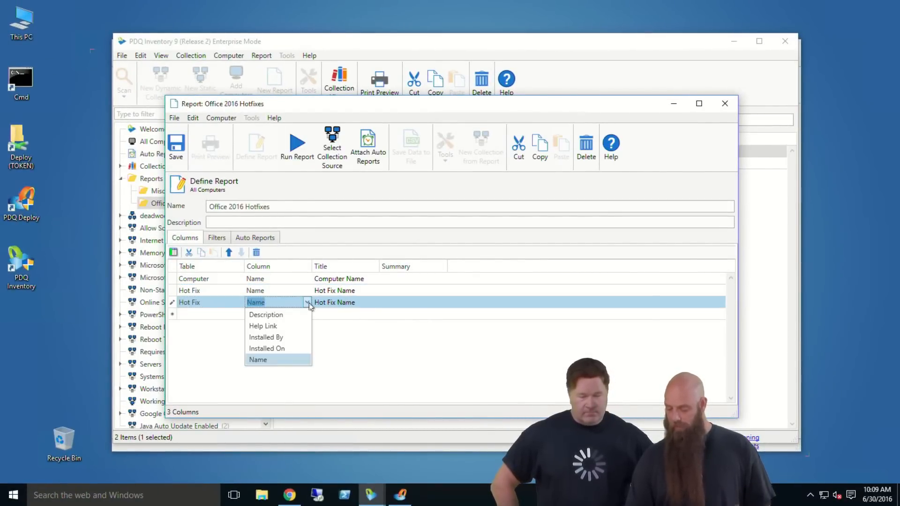
pyautogui.click(291, 320)
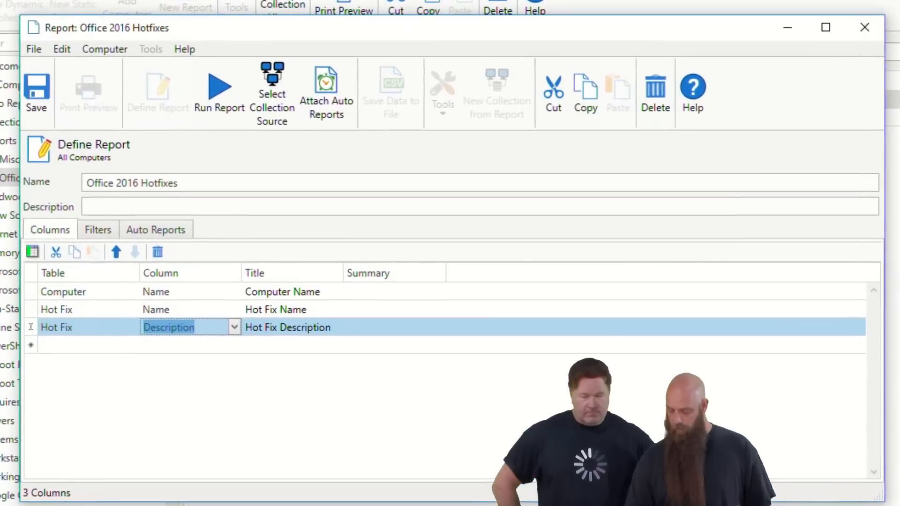
pyautogui.click(25, 250)
pyautogui.click(232, 347)
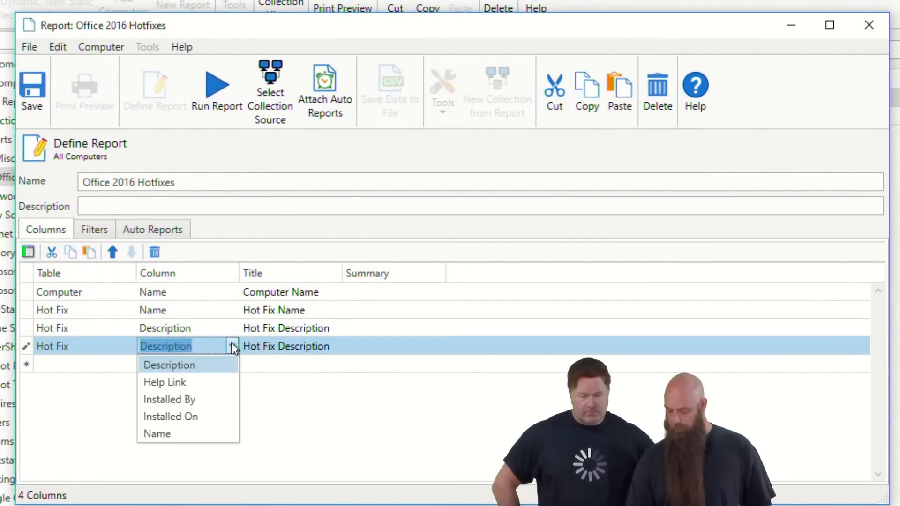
pyautogui.click(192, 418)
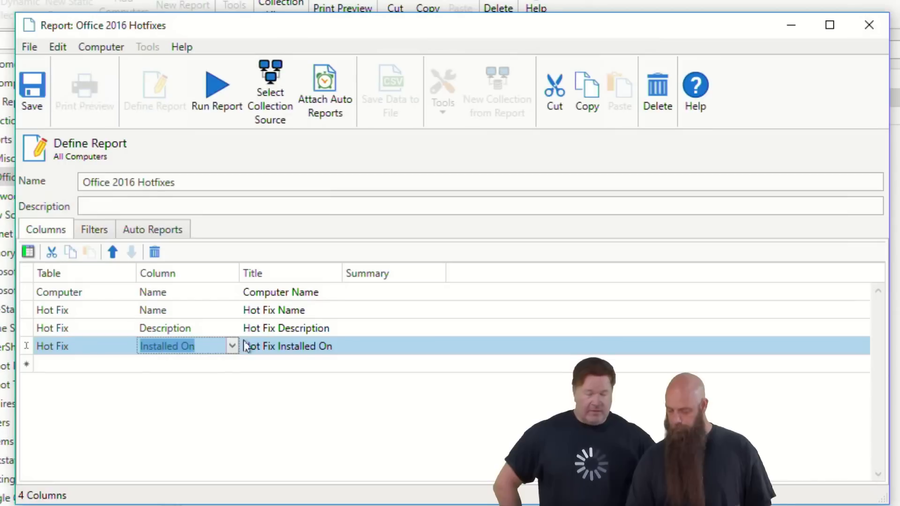
# Add a report filter requiring the Hot Fix Name to contain Office 2016.
pyautogui.click(91, 230)
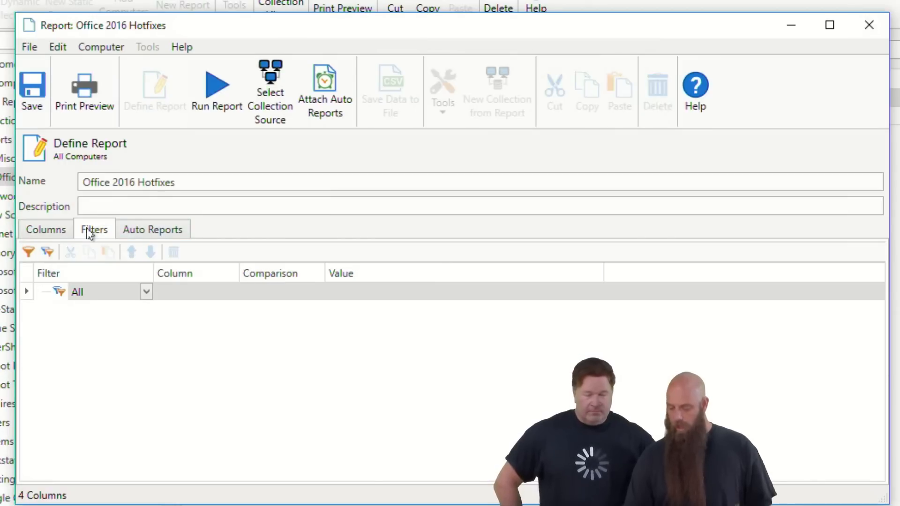
pyautogui.click(28, 252)
pyautogui.click(163, 310)
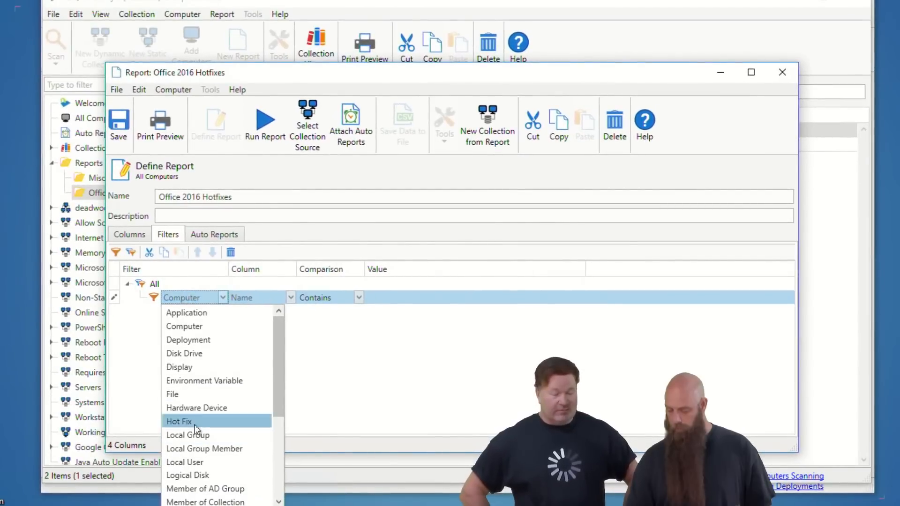
pyautogui.click(108, 466)
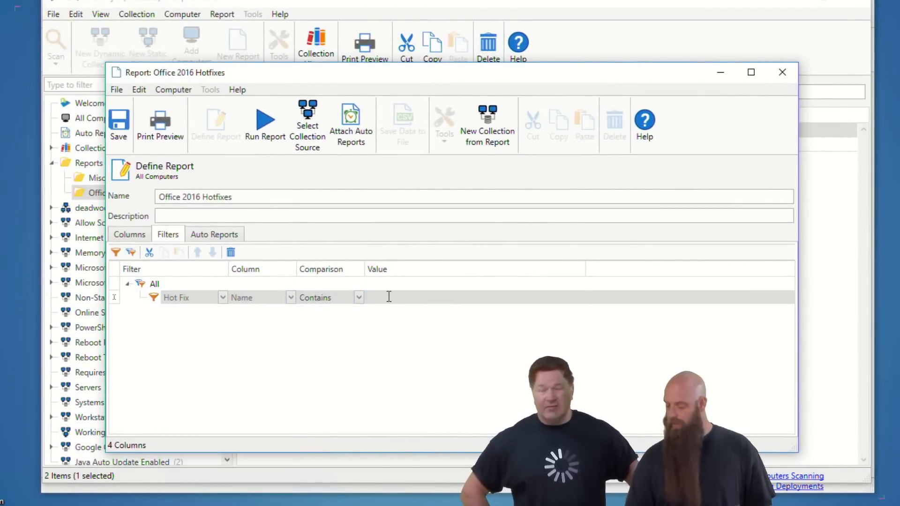
pyautogui.click(387, 298)
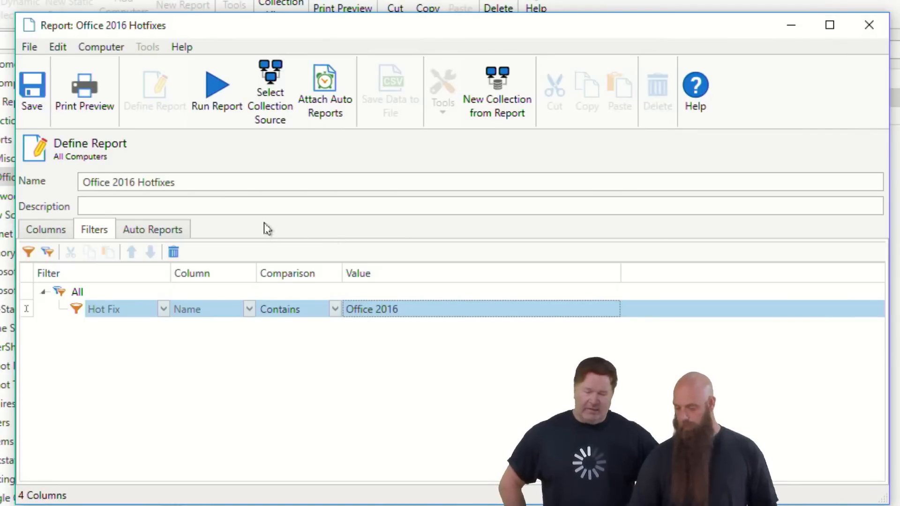
# Save and run the report, and widen the Hot Fix Name column to review the listed Office updates.
pyautogui.click(35, 92)
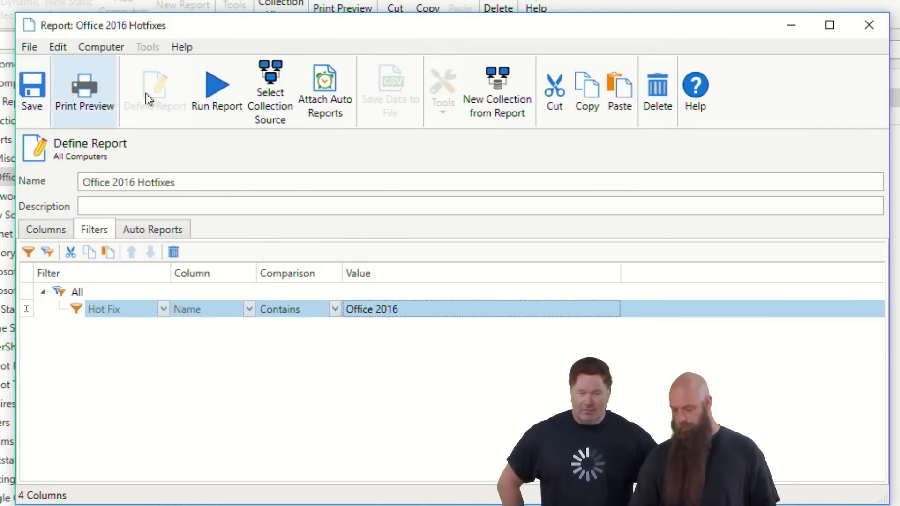
pyautogui.click(215, 87)
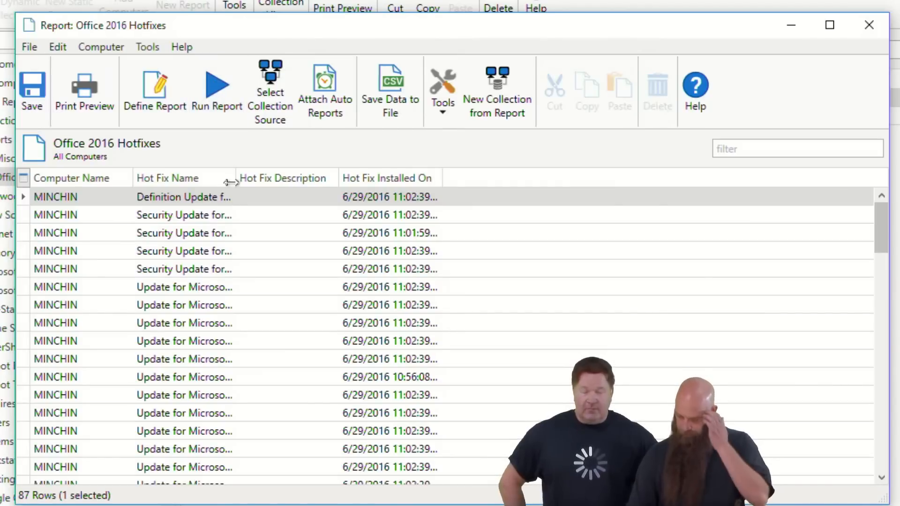
pyautogui.moveTo(234, 177); pyautogui.dragTo(390, 187)
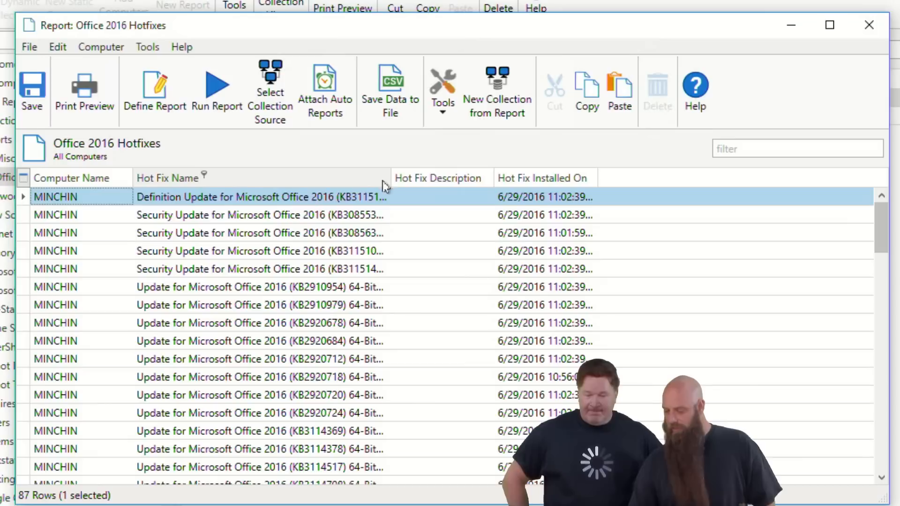
pyautogui.moveTo(391, 176); pyautogui.dragTo(440, 173)
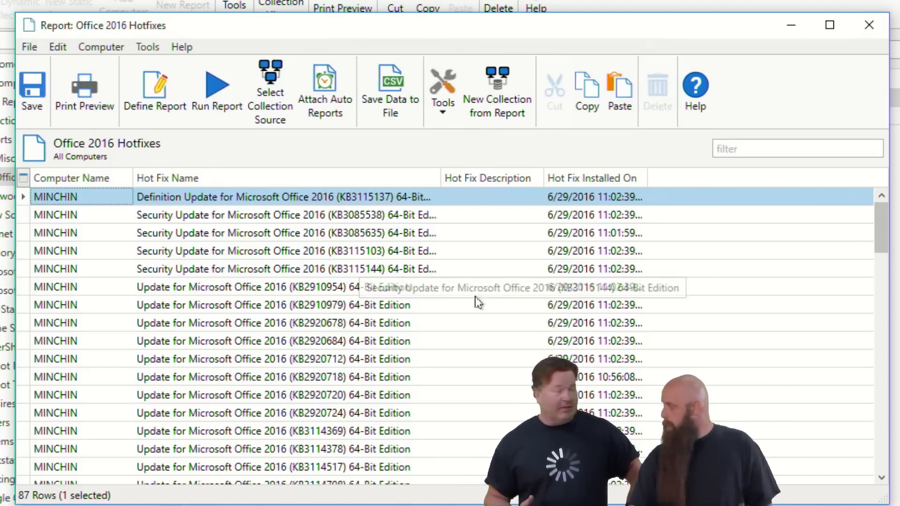
pyautogui.scroll(-15, 476, 301)
pyautogui.scroll(-6, 536, 321)
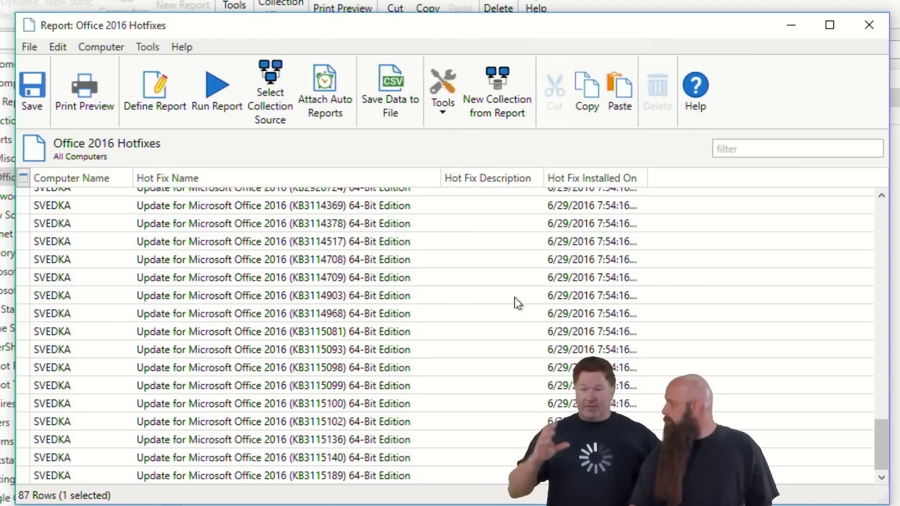
pyautogui.scroll(3, 516, 302)
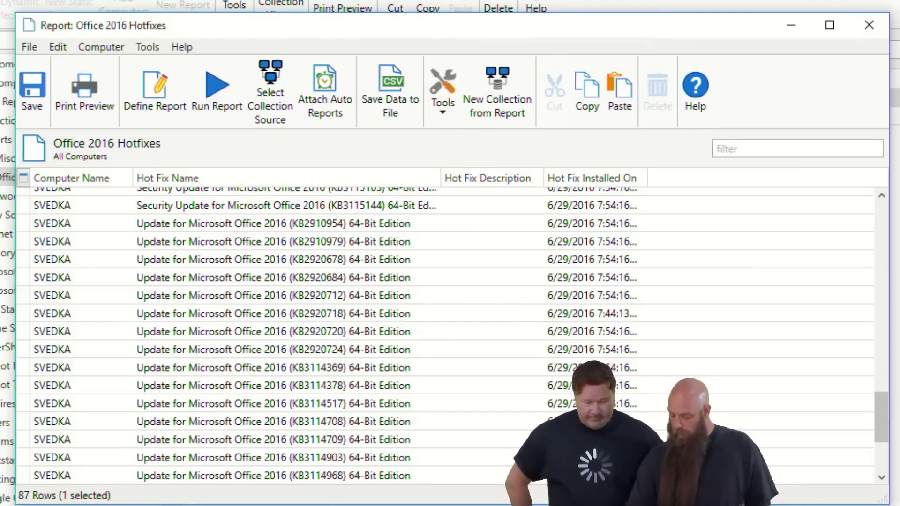
# Switch to Chrome and review the Microsoft support article on the June 14, 2016 update for Office.
pyautogui.moveTo(247, 505)
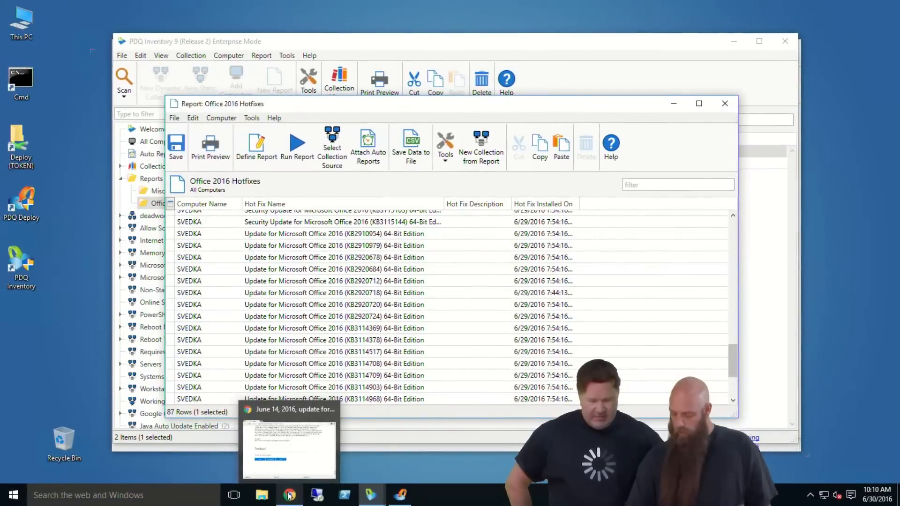
pyautogui.click(296, 495)
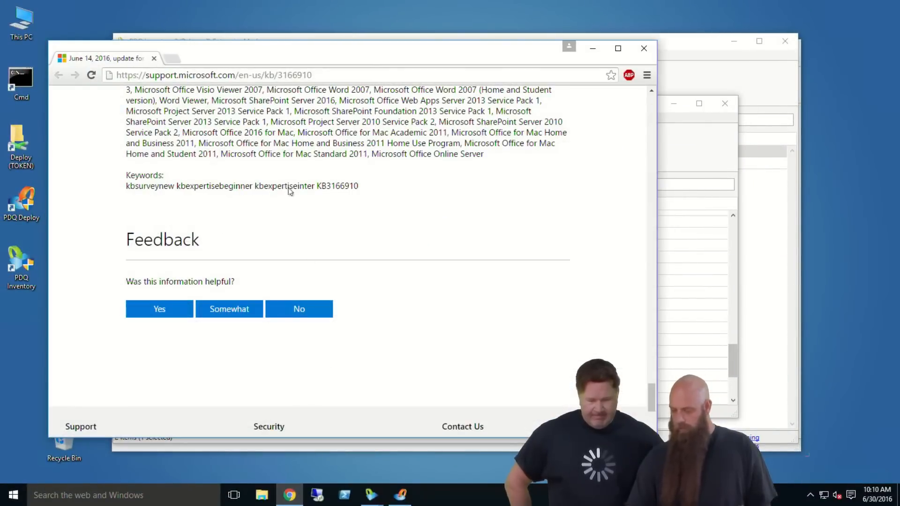
pyautogui.scroll(10, 296, 272)
pyautogui.scroll(15, 288, 264)
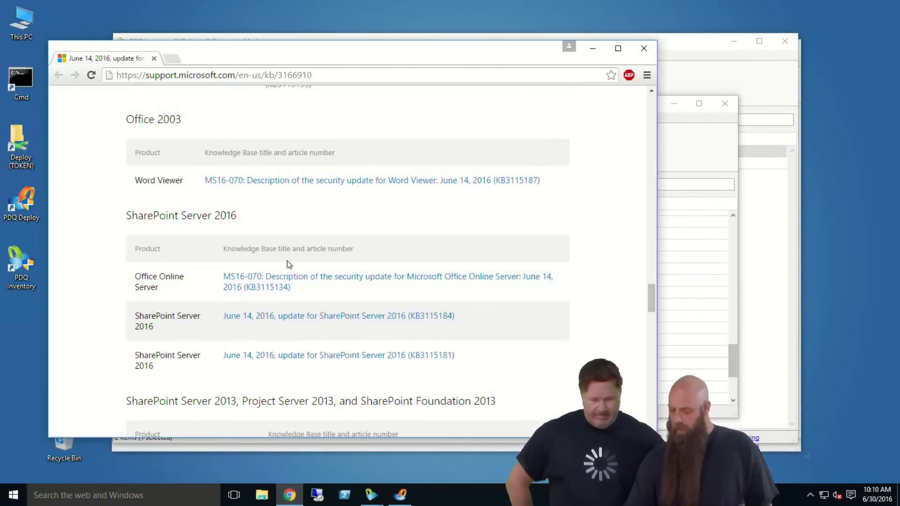
pyautogui.scroll(8, 288, 263)
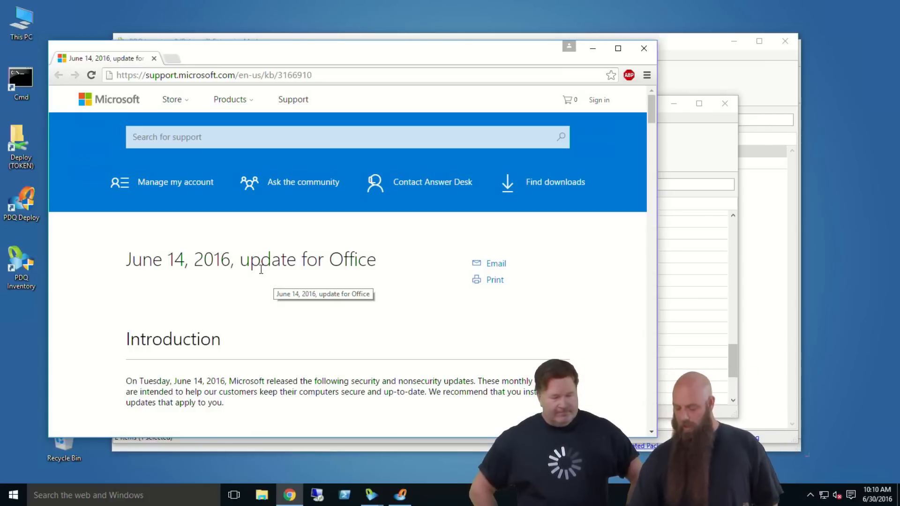
pyautogui.scroll(-5, 275, 293)
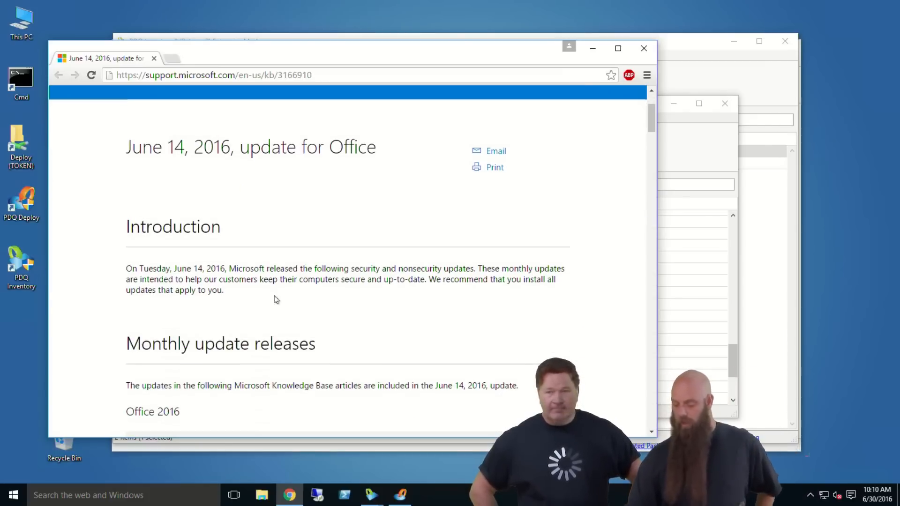
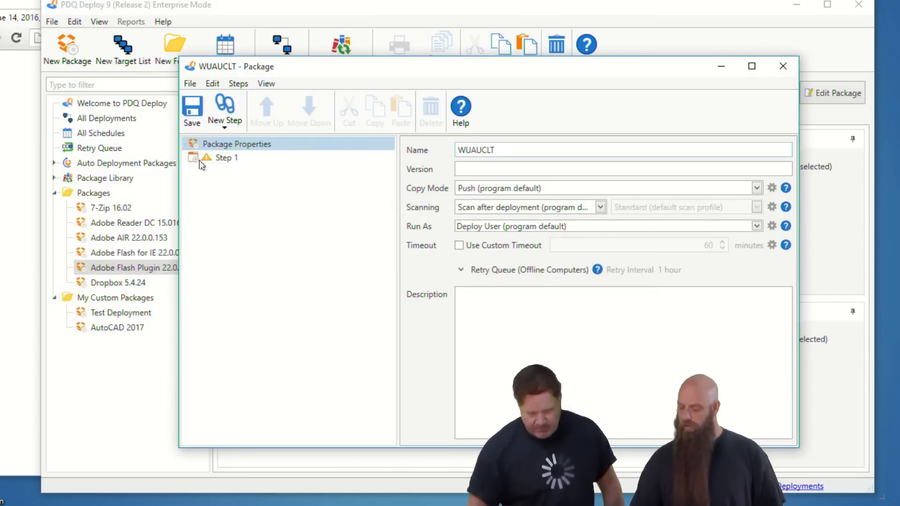
# Add a Command step to the WUAUCLT package in PDQ Deploy.
pyautogui.click(223, 158)
pyautogui.click(230, 130)
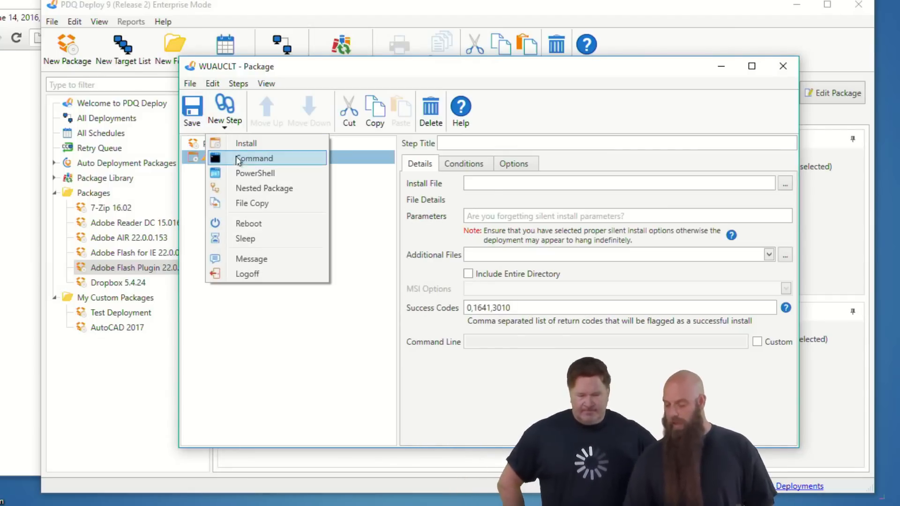
pyautogui.click(234, 157)
# Rename the WUAUCLT package as Windows Update in the package properties.
pyautogui.click(280, 141)
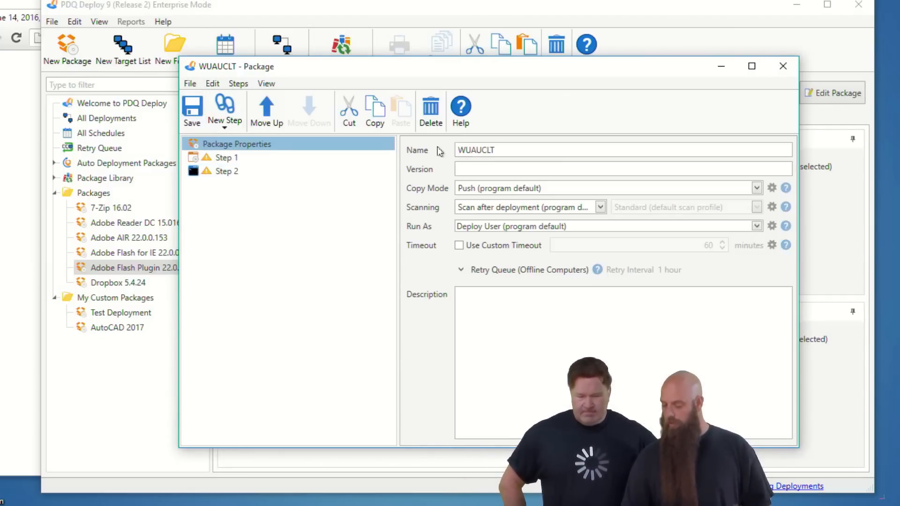
pyautogui.moveTo(492, 150); pyautogui.dragTo(500, 152)
pyautogui.press('BackSpace')
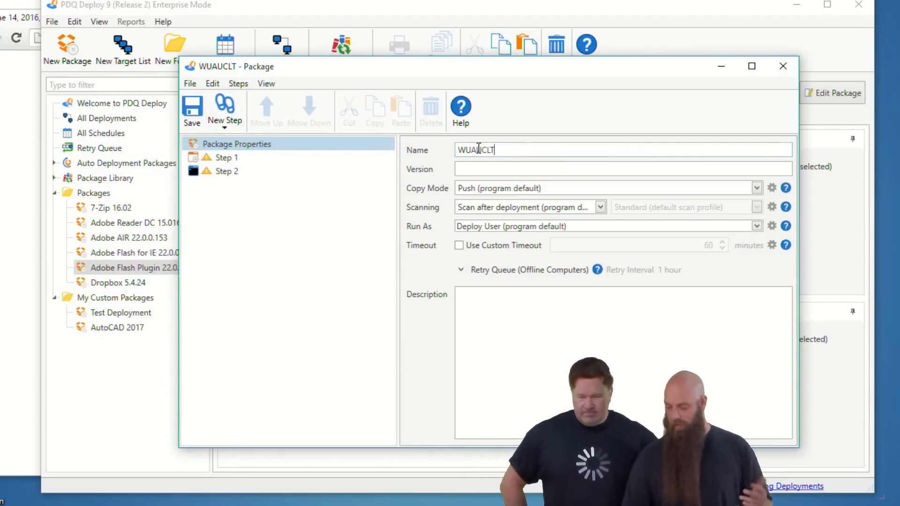
pyautogui.press('BackSpace')
pyautogui.press('BackSpace')
pyautogui.press('BackSpace')
pyautogui.press('BackSpace')
pyautogui.press('BackSpace')
pyautogui.press('BackSpace')
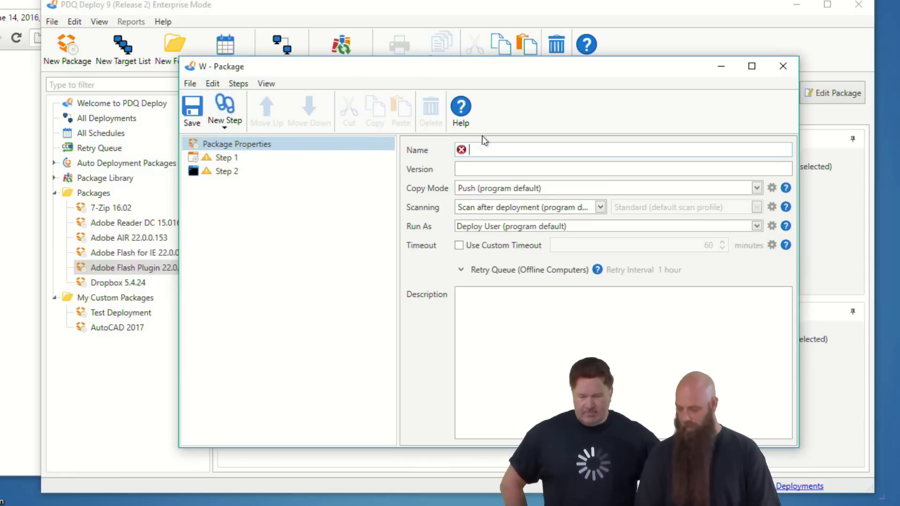
pyautogui.write('Windows ')
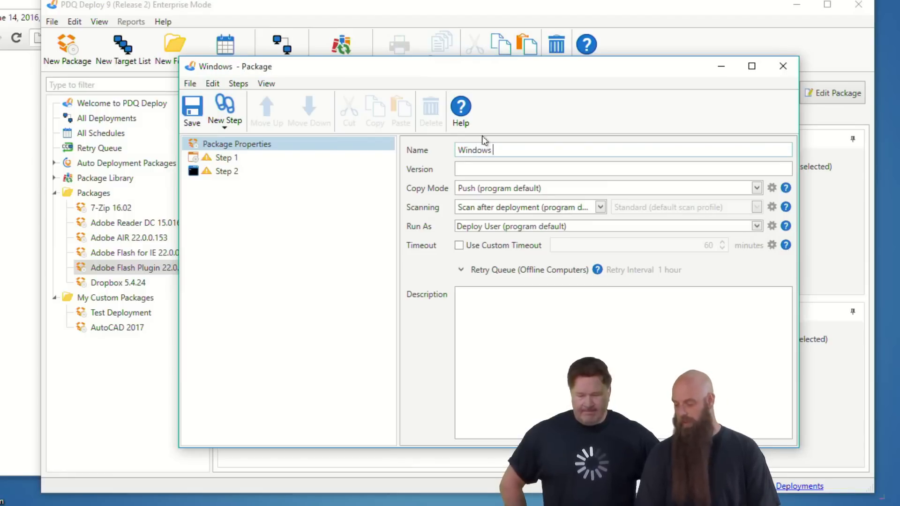
pyautogui.write('Update')
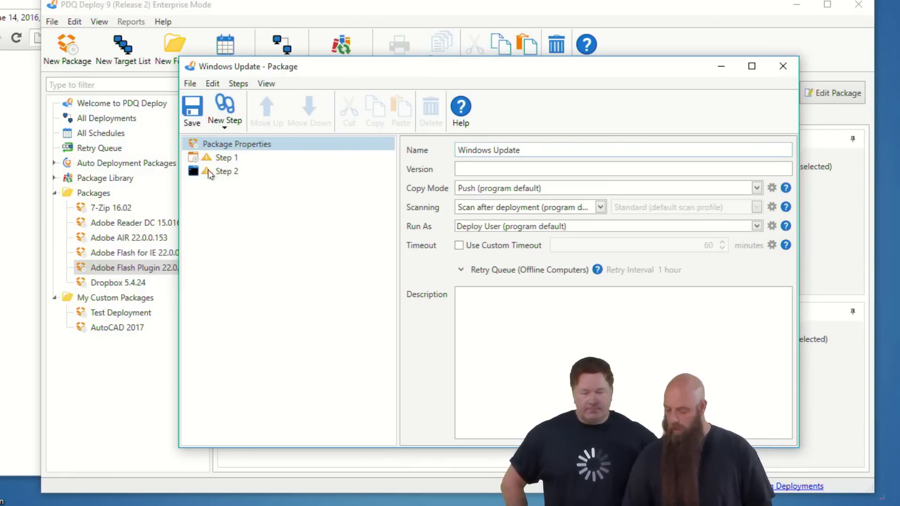
# Delete the empty Install step and make the remaining Command step run "wuauclt /resetauthorization /detectnow".
pyautogui.click(222, 161)
pyautogui.press('Delete')
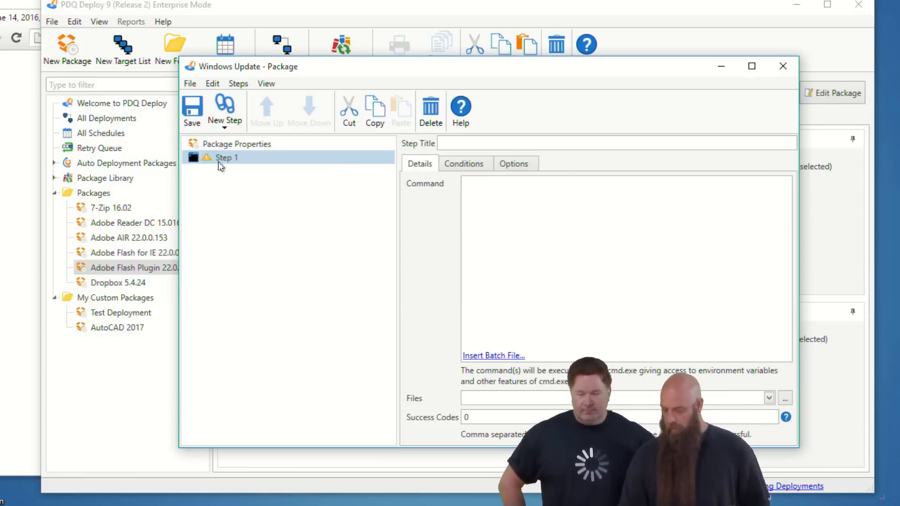
pyautogui.click(504, 226)
pyautogui.write('wuauclt')
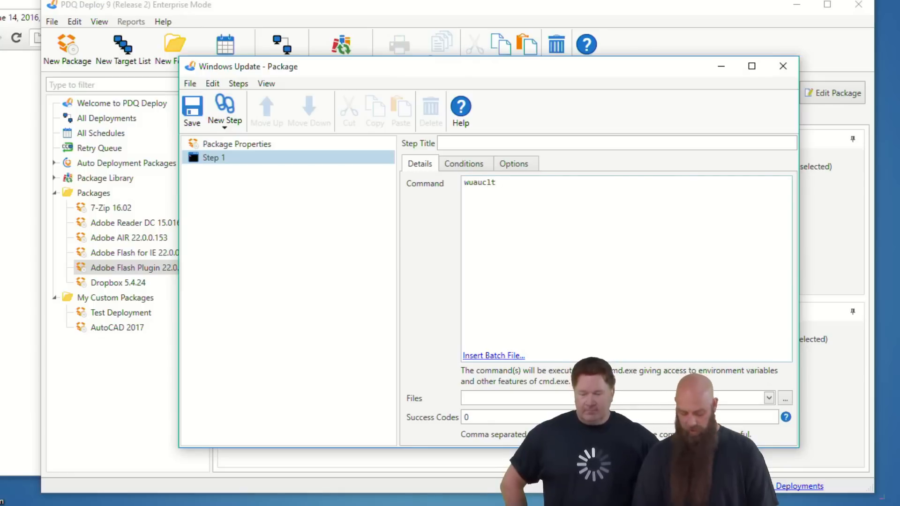
pyautogui.write(' /re')
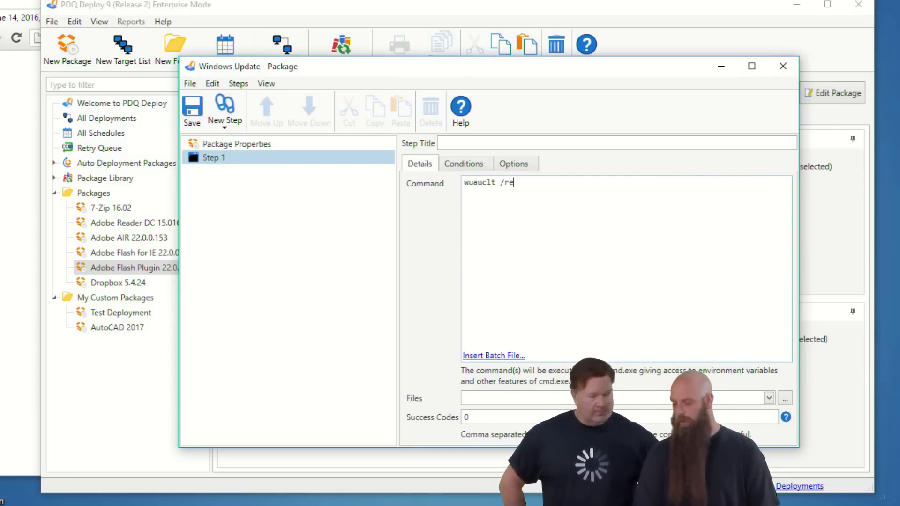
pyautogui.write('setauthorizati')
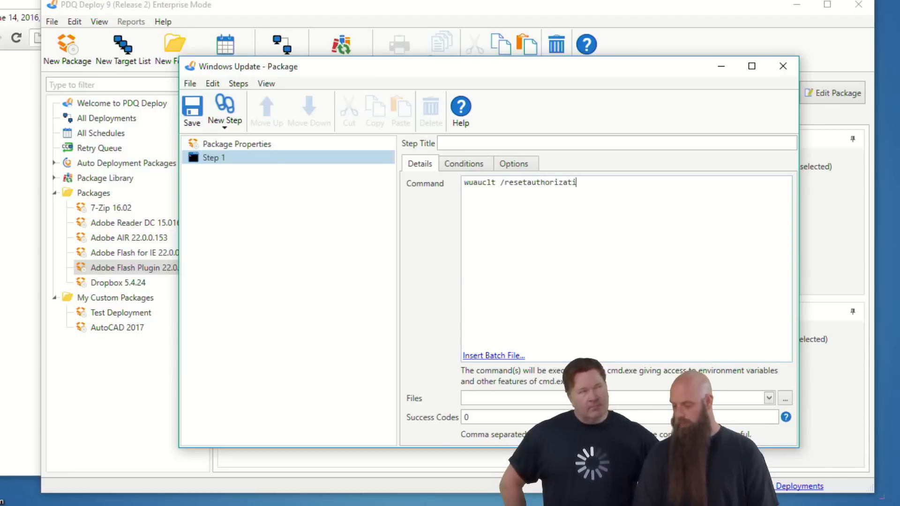
pyautogui.write('on /detectnow')
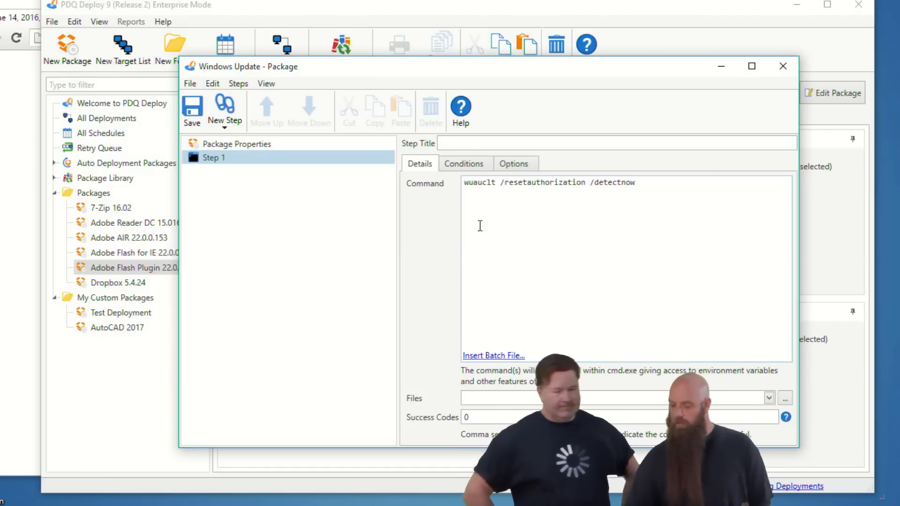
# Add a 15-second Sleep step followed by a Command step that runs "wuauclt /reportnow".
pyautogui.click(225, 126)
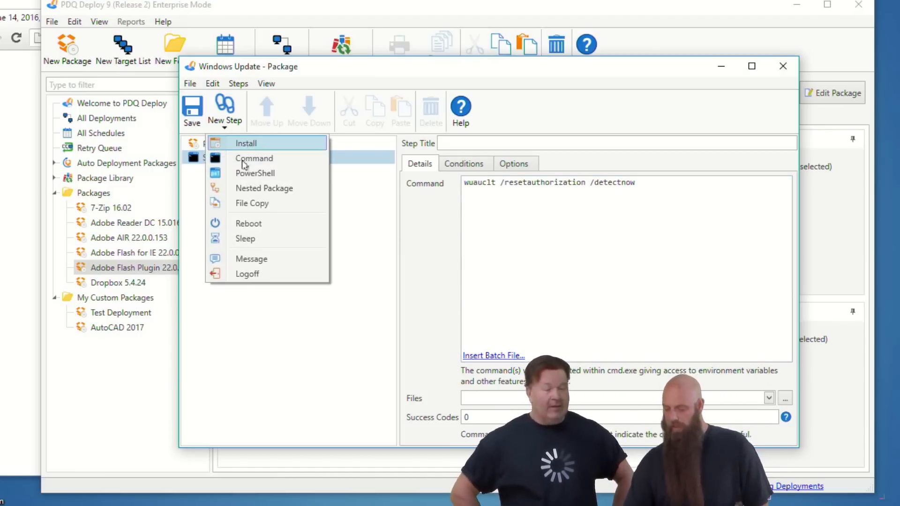
pyautogui.click(231, 235)
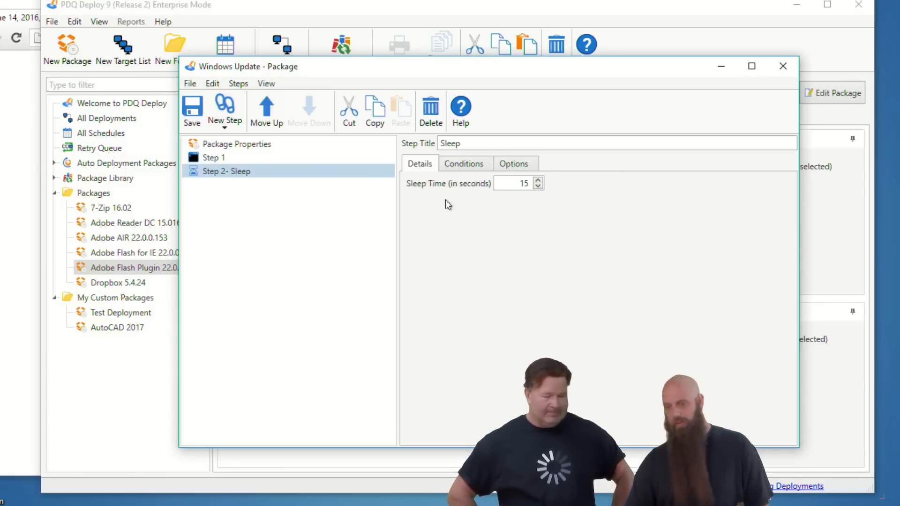
pyautogui.click(226, 115)
pyautogui.click(252, 159)
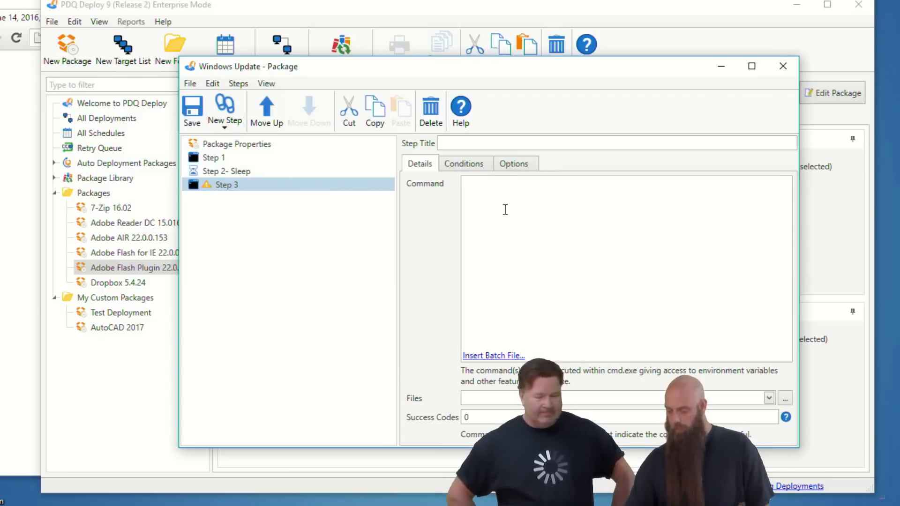
pyautogui.write('wu')
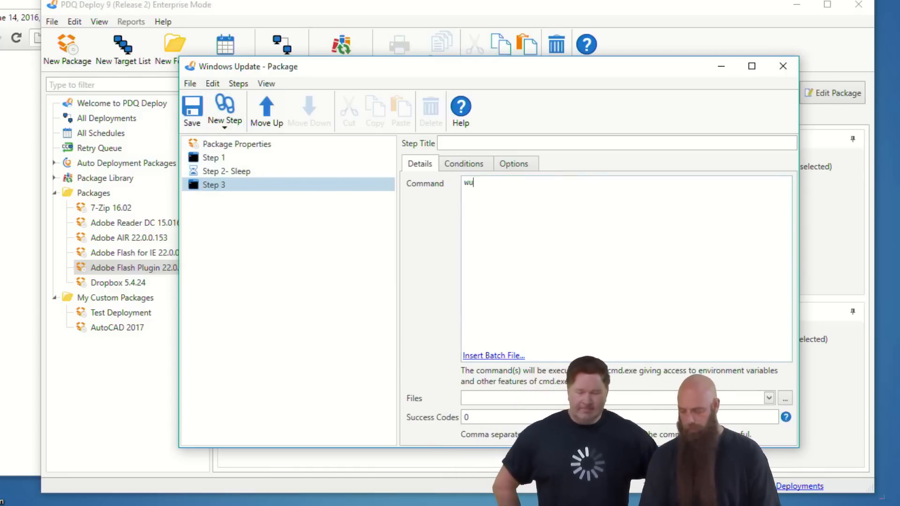
pyautogui.write('auclt /reportnow')
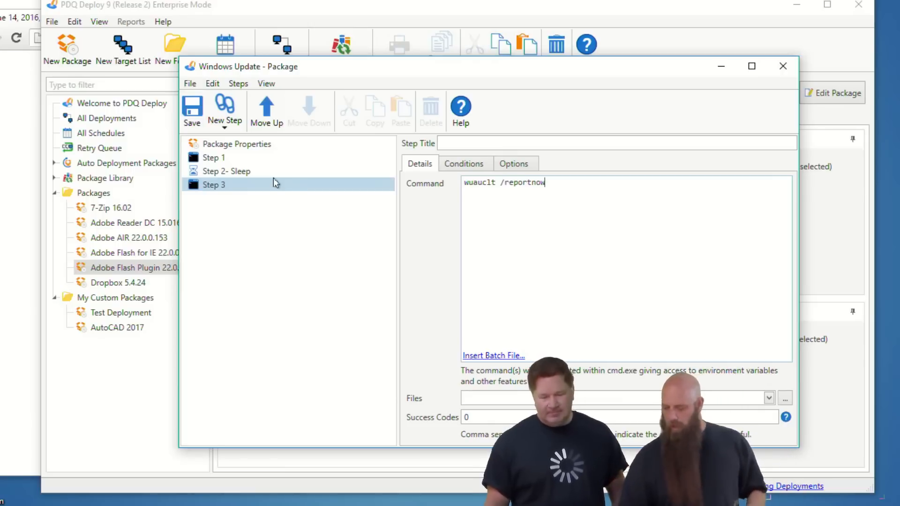
# Add a second 15-second Sleep step and a Command step that runs "wuauclt /updatenow".
pyautogui.click(231, 122)
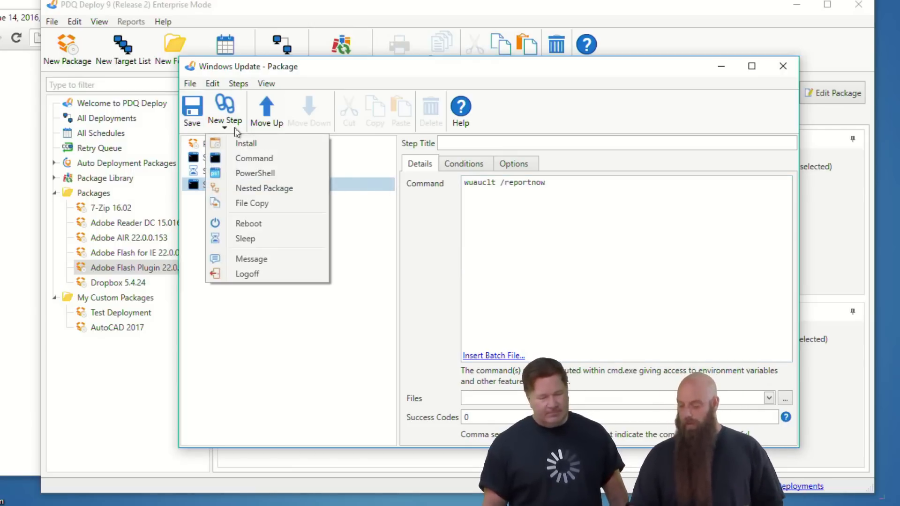
pyautogui.click(235, 232)
pyautogui.click(229, 125)
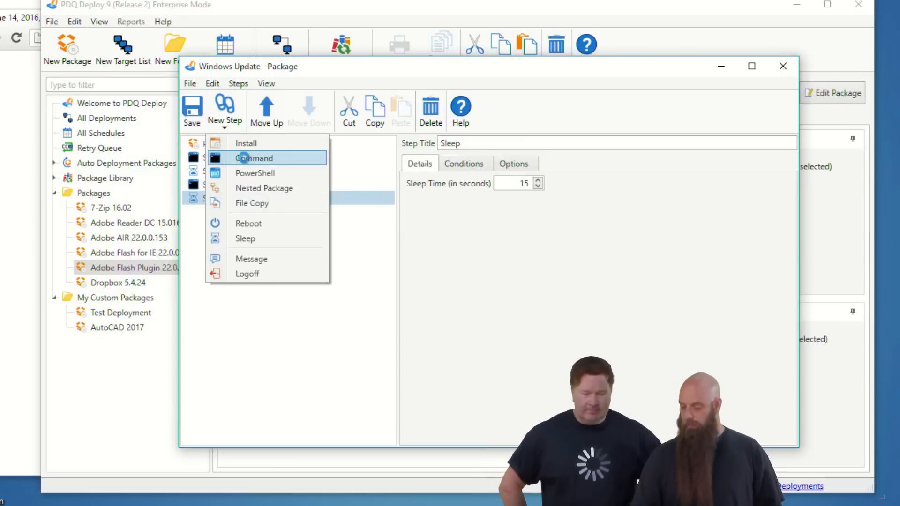
pyautogui.click(243, 162)
pyautogui.click(533, 208)
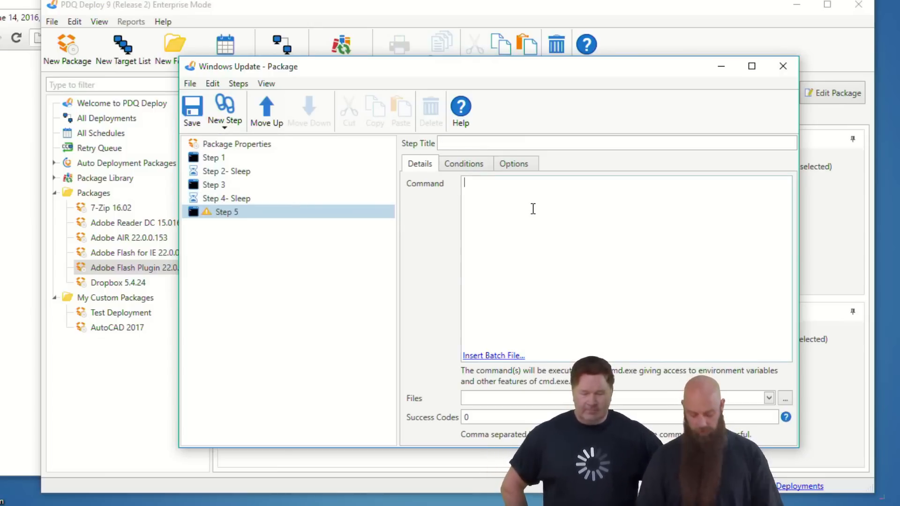
pyautogui.write('wuuclt')
pyautogui.press('BackSpace')
pyautogui.press('BackSpace')
pyautogui.press('BackSpace')
pyautogui.write('auclt /')
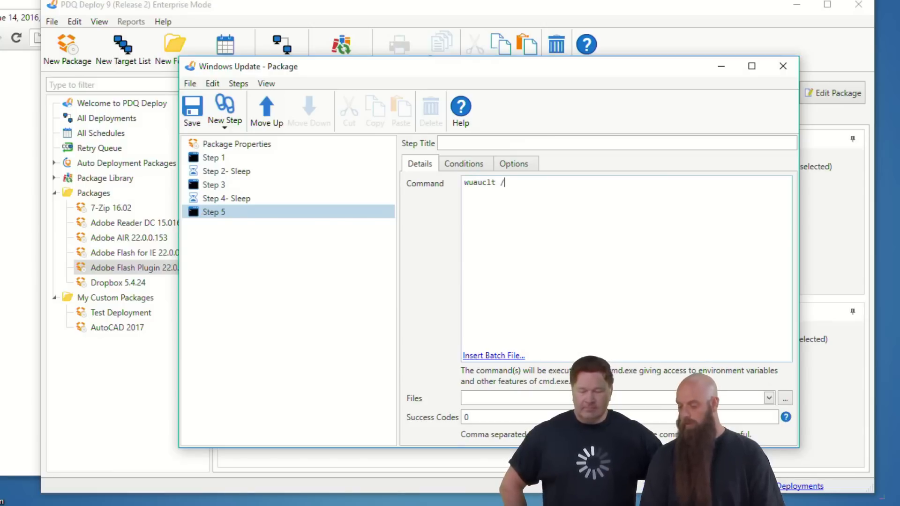
pyautogui.write('updatenow')
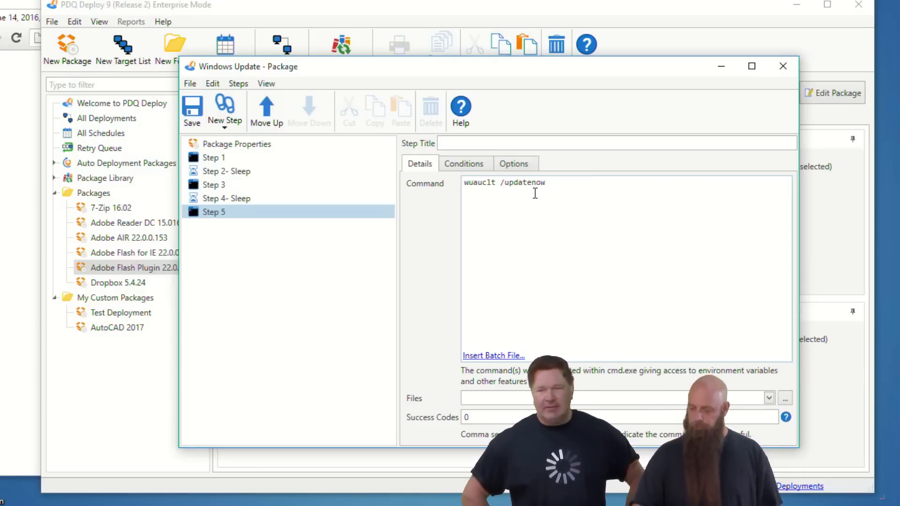
# Close the Windows Update package without saving it and switch to the Office update article in Chrome.
pyautogui.click(783, 65)
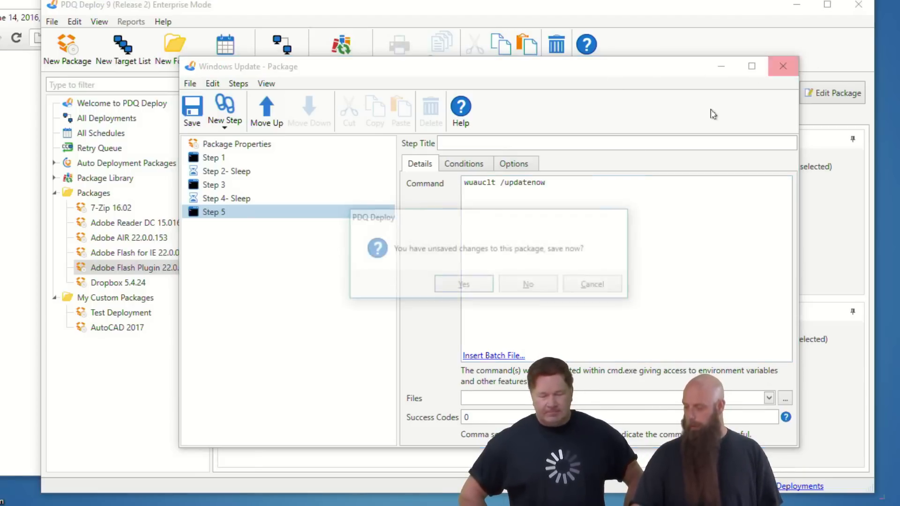
pyautogui.click(529, 284)
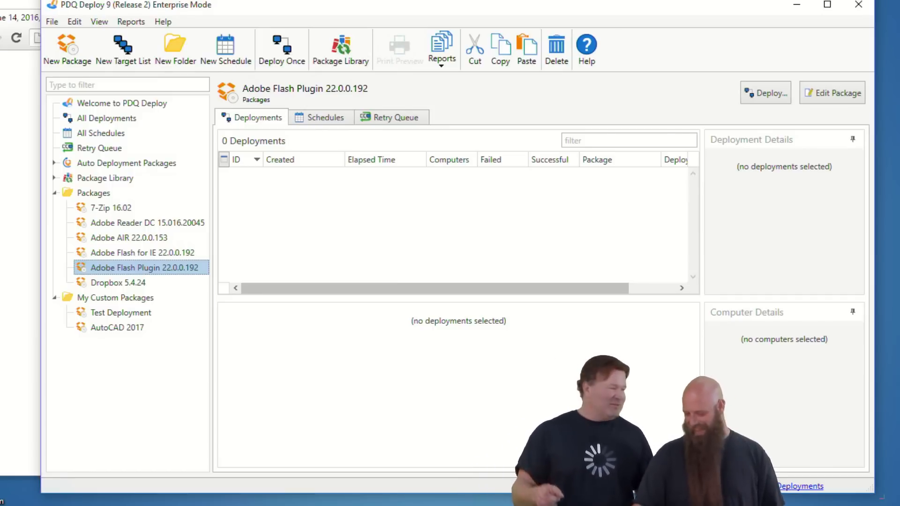
pyautogui.moveTo(22, 3); pyautogui.dragTo(79, 9)
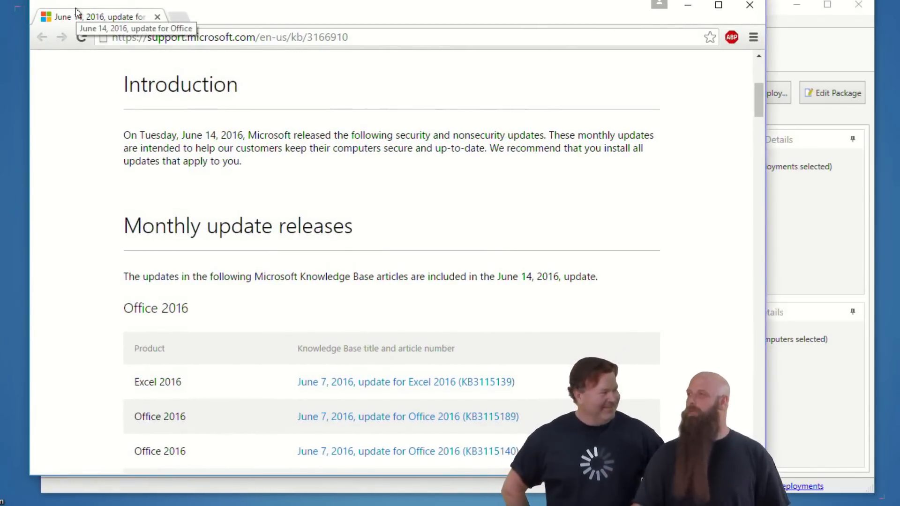
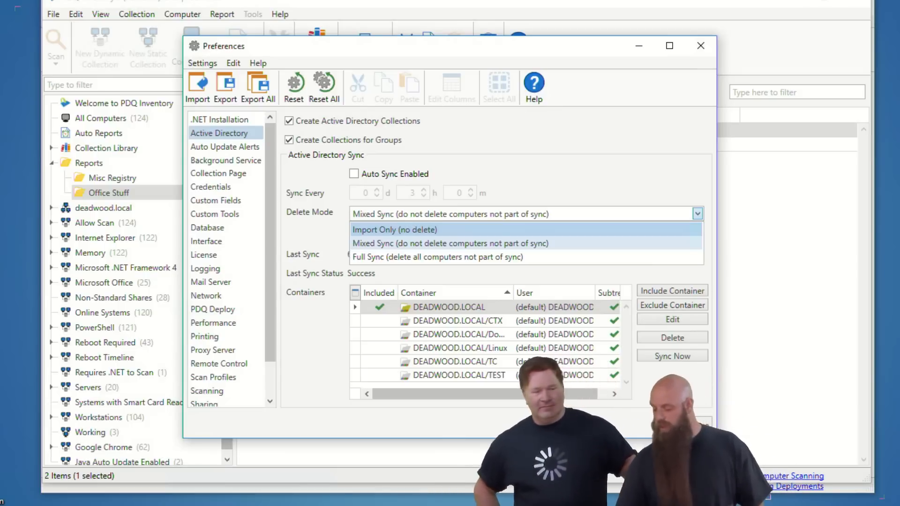
# Close the PDQ Inventory preferences and switch to PDQ Deploy.
pyautogui.click(703, 424)
pyautogui.click(702, 425)
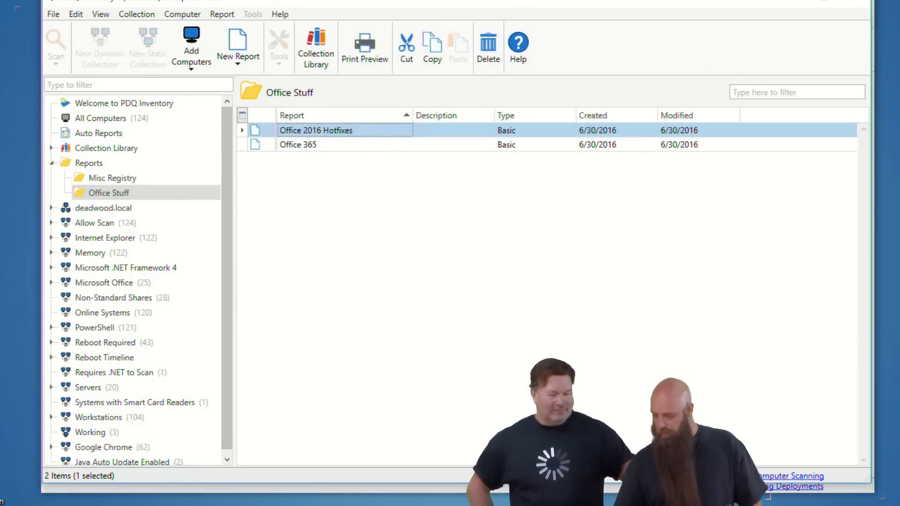
pyautogui.click(792, 1)
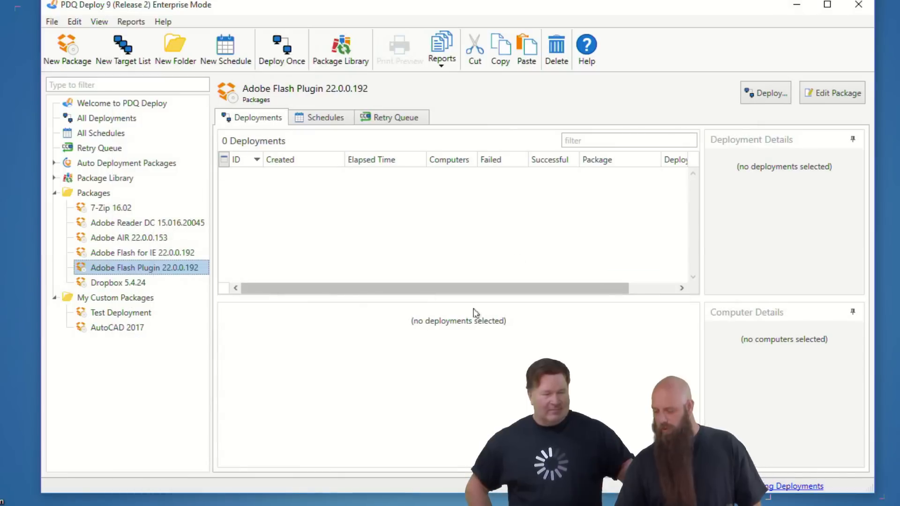
# Deploy the Adobe Flash for IE 22.0.0.192 package once to the computer costanza.
pyautogui.click(134, 257)
pyautogui.hotkey('ctrl', 'd')
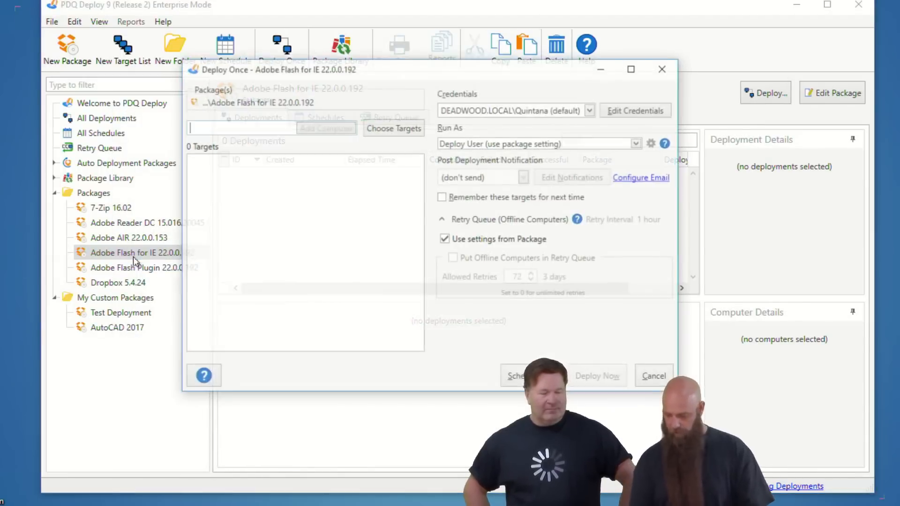
pyautogui.write('costanza')
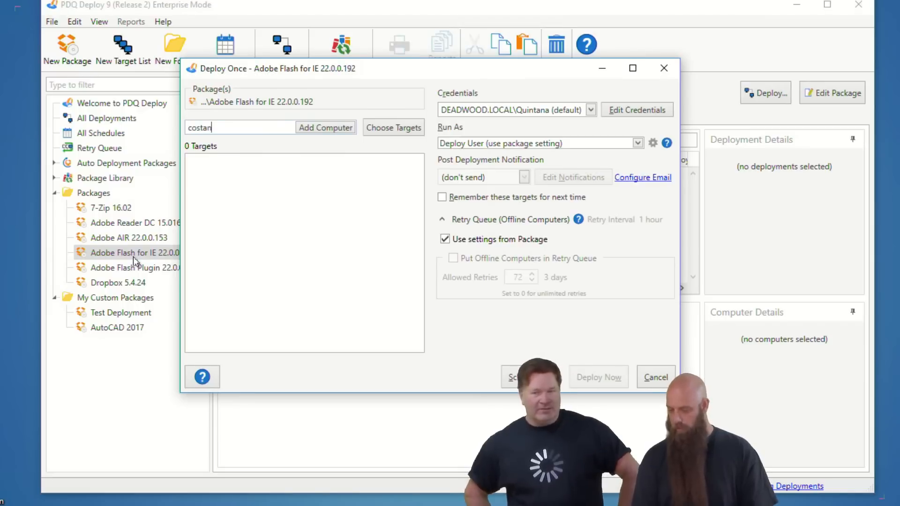
pyautogui.press('Return')
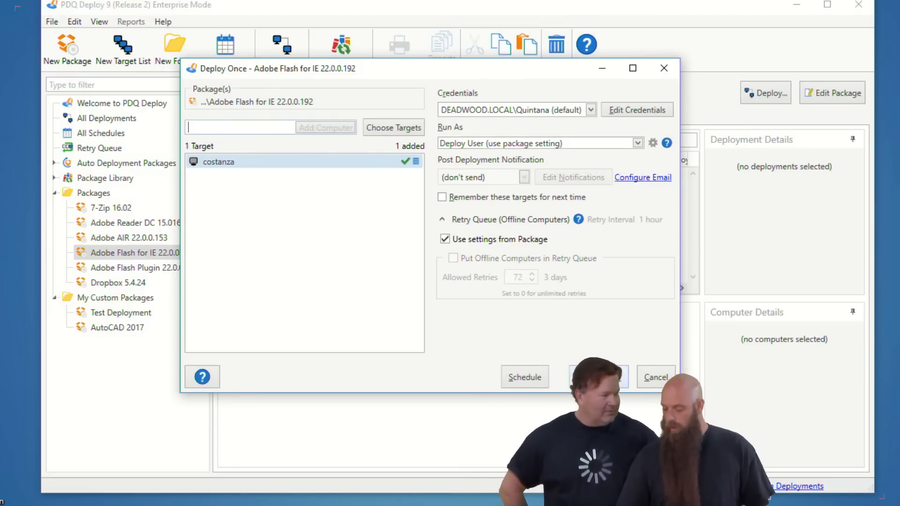
pyautogui.click(566, 373)
# Open the Adobe Flash for IE 22.0.0.192 package and examine its Disable Auto Update and Install Flash for IE steps.
pyautogui.doubleClick(108, 255)
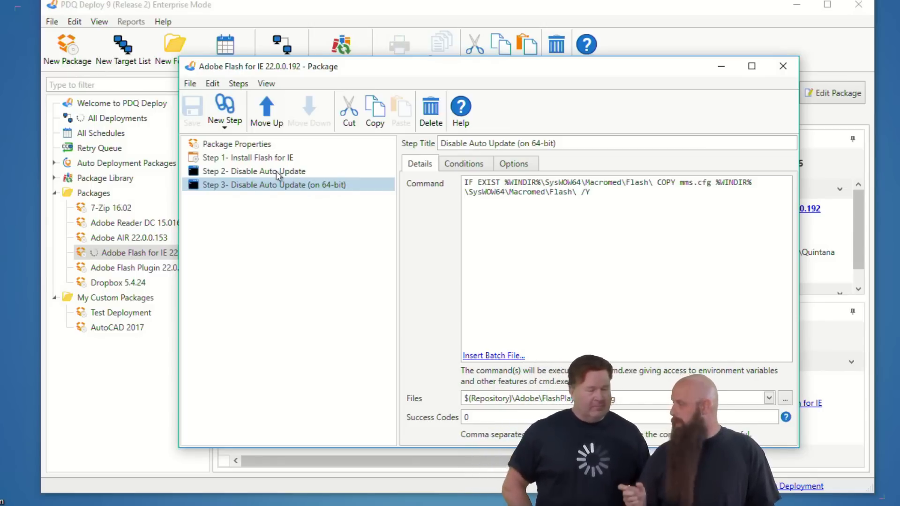
pyautogui.click(230, 158)
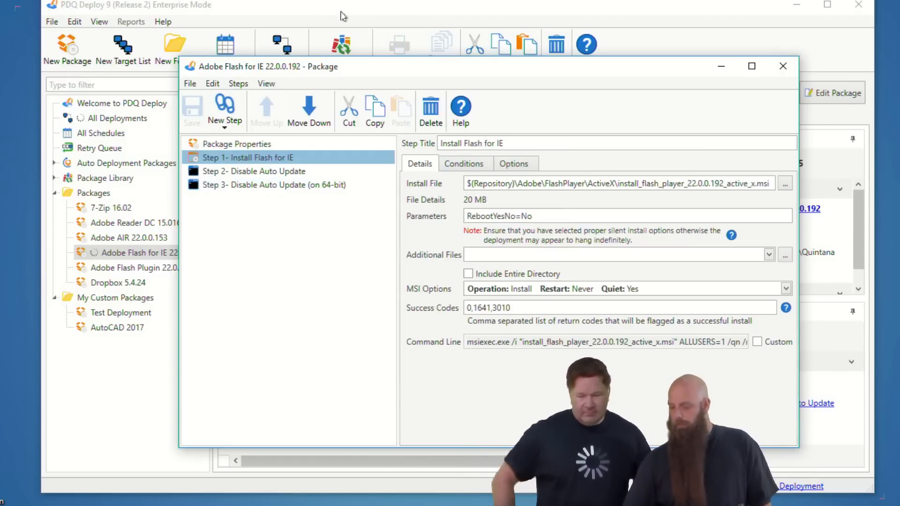
pyautogui.click(360, 8)
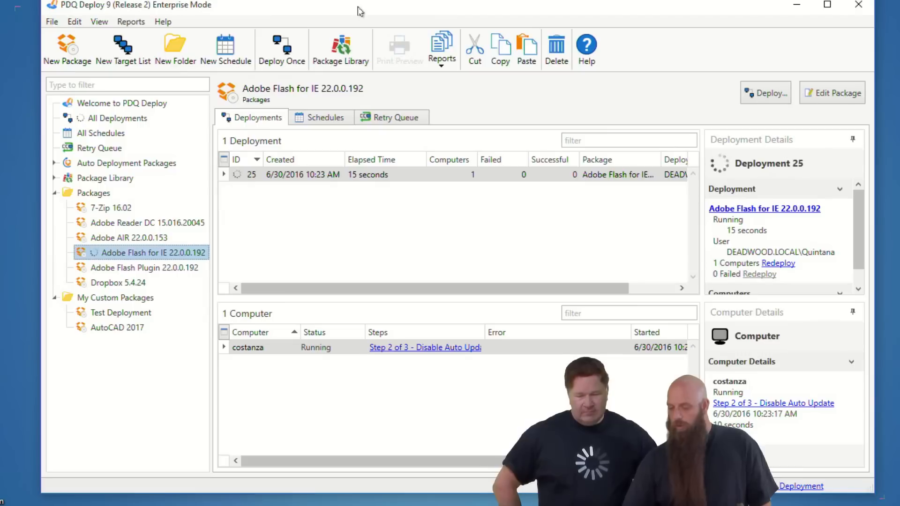
# Examine the step details of the costanza deployment and the output log of step 2, and close both windows.
pyautogui.click(402, 347)
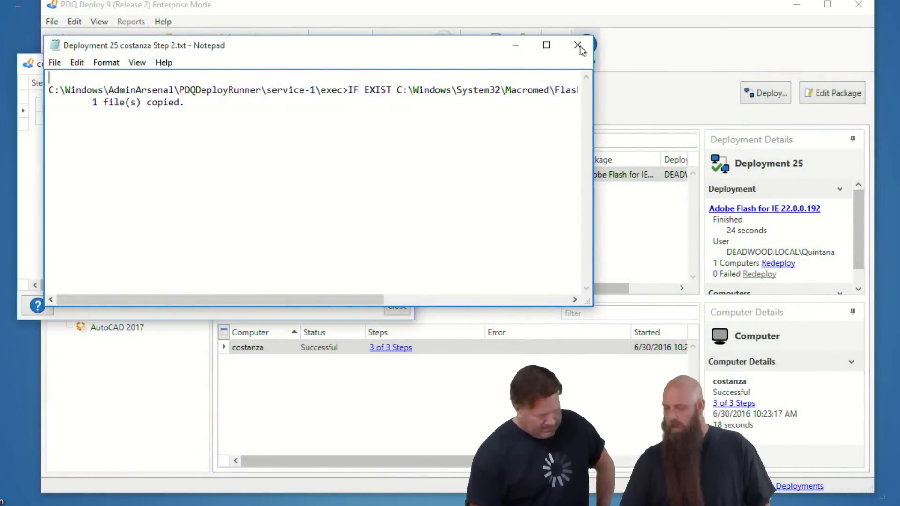
pyautogui.click(578, 45)
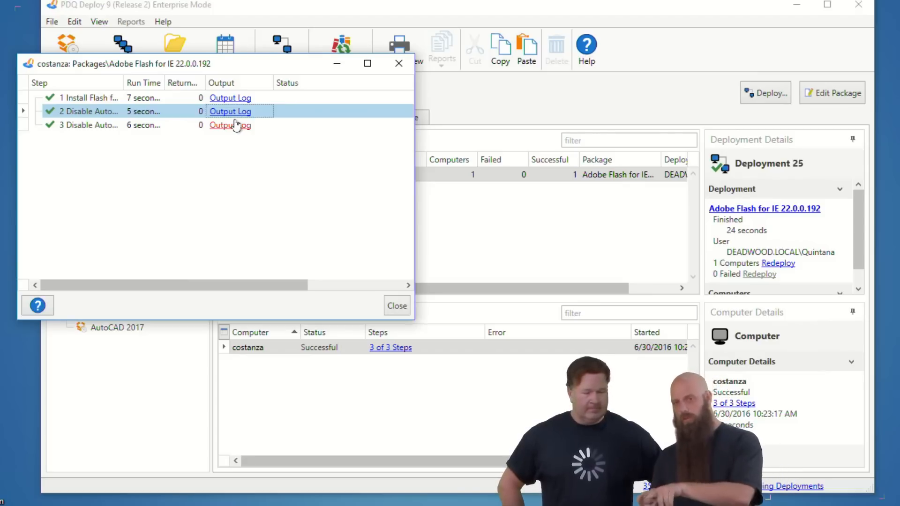
pyautogui.click(396, 306)
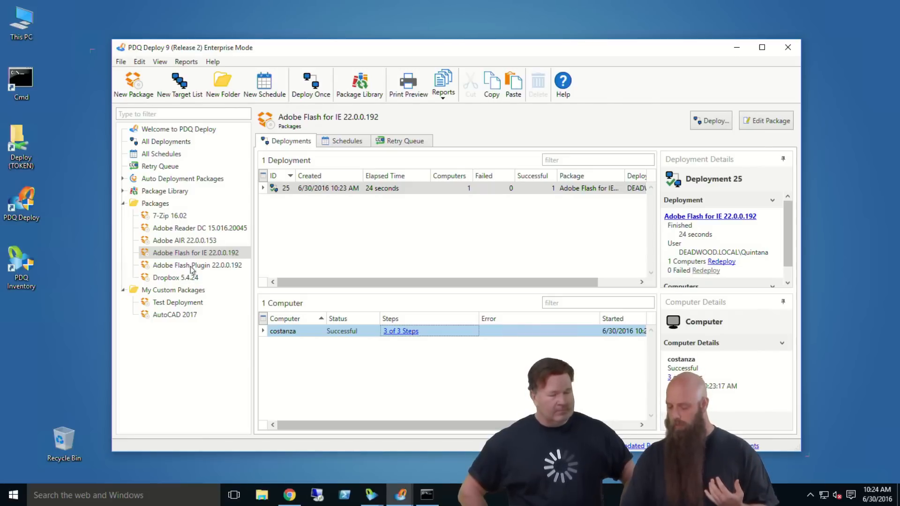
# Open the Adobe Flash for IE 22.0.0.192 package and examine the /log output.log part of the Install Flash for IE command line.
pyautogui.doubleClick(179, 253)
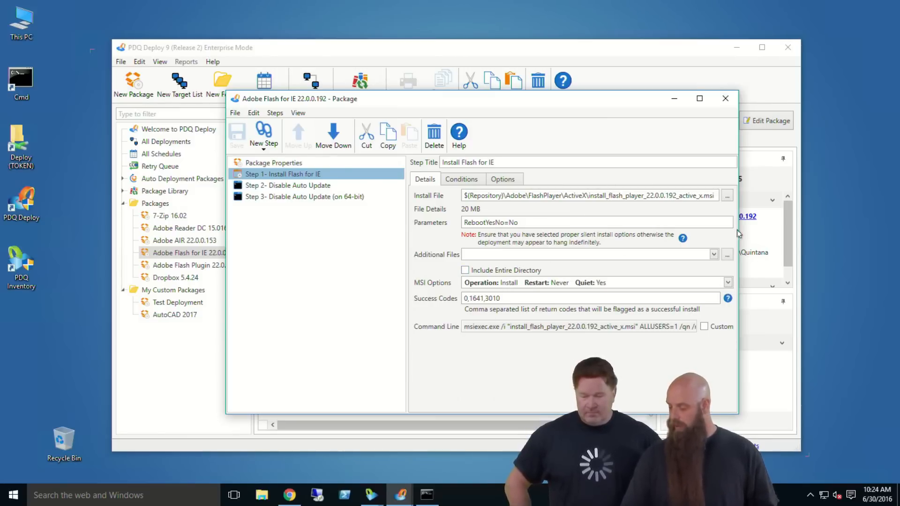
pyautogui.moveTo(739, 230); pyautogui.dragTo(785, 225)
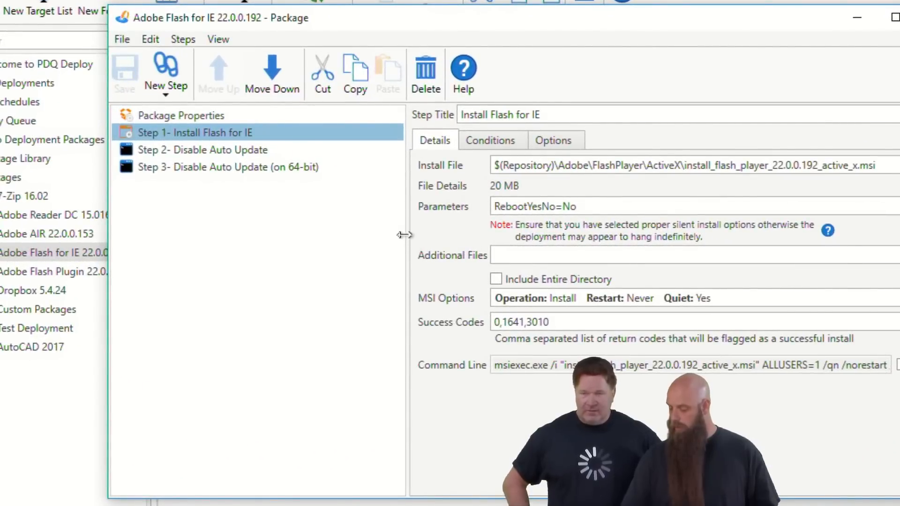
pyautogui.moveTo(404, 234); pyautogui.dragTo(257, 240)
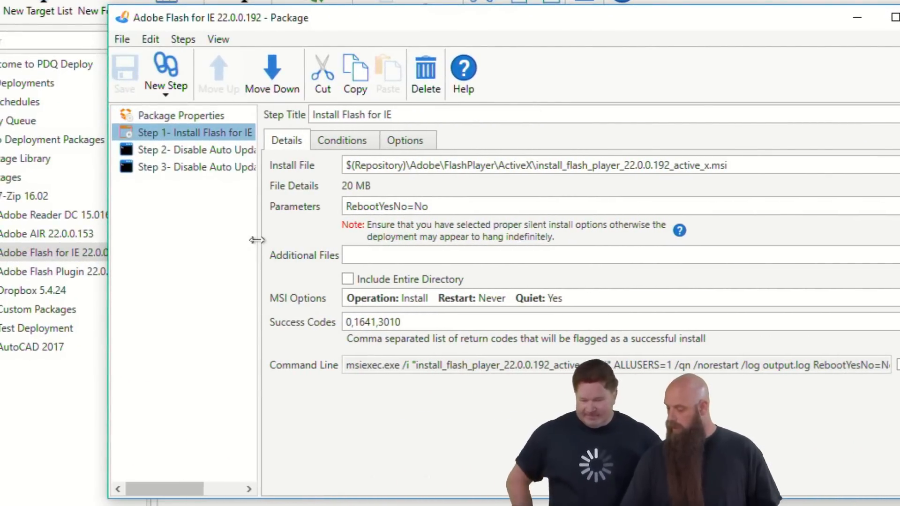
pyautogui.moveTo(738, 367); pyautogui.dragTo(815, 366)
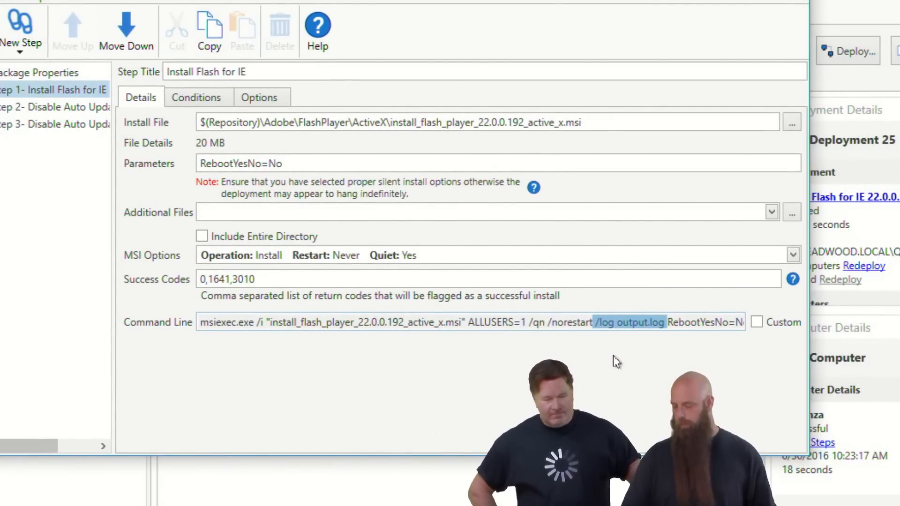
pyautogui.click(638, 327)
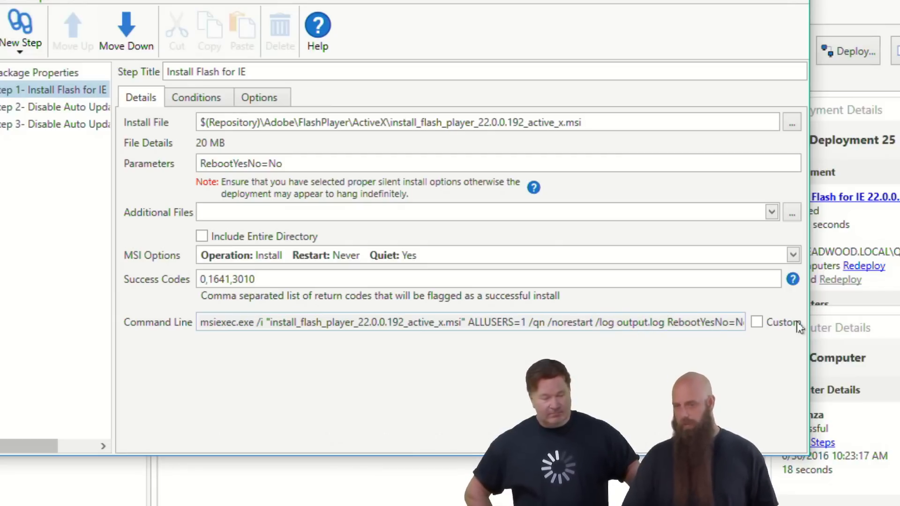
# Enable a custom command line for the Install Flash for IE step and set its log file to c:\%COMPUTERNAME%.log.
pyautogui.click(757, 323)
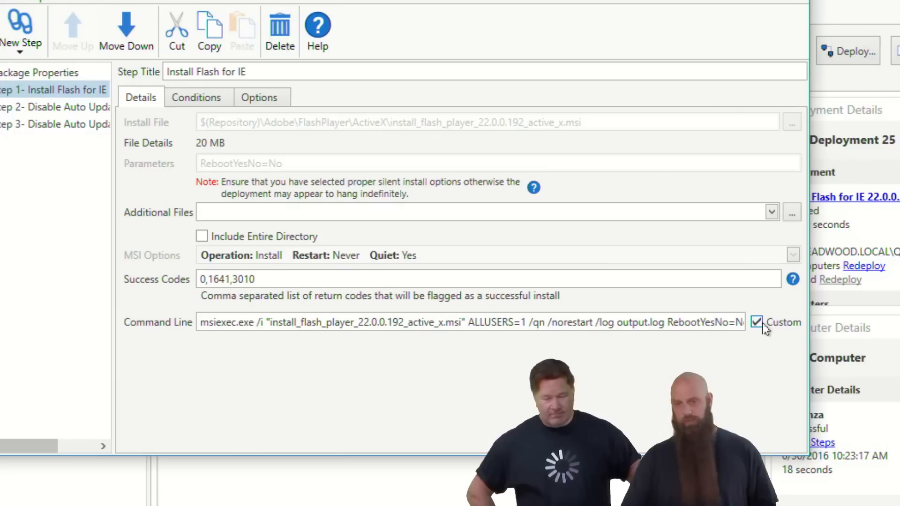
pyautogui.doubleClick(626, 322)
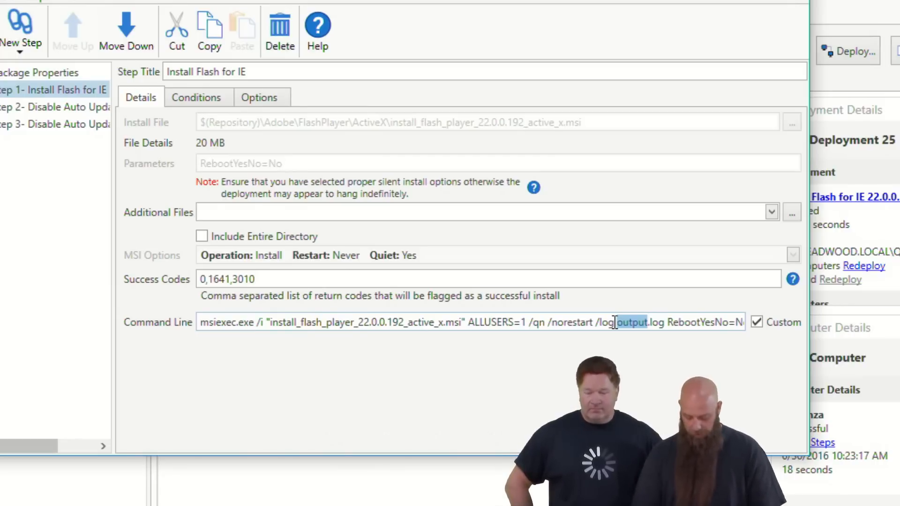
pyautogui.write('cc:\\')
pyautogui.press('BackSpace')
pyautogui.press('BackSpace')
pyautogui.press('BackSpace')
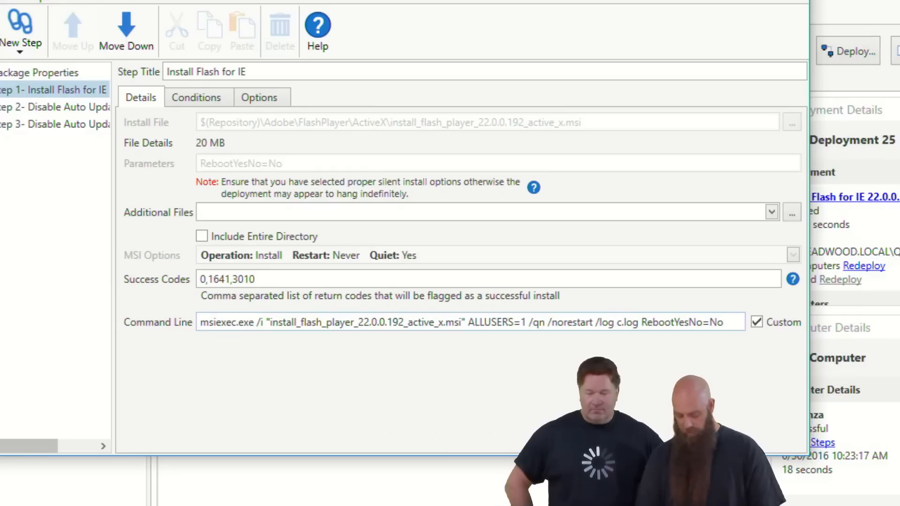
pyautogui.write(':')
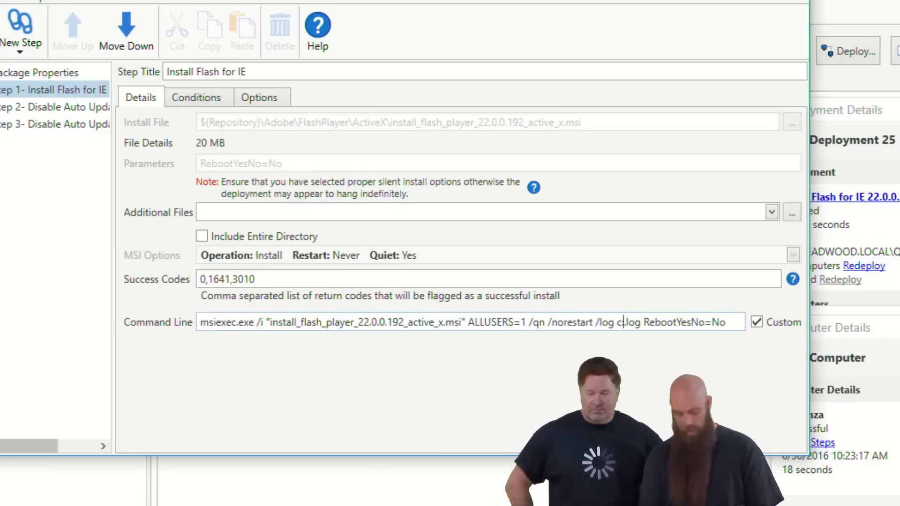
pyautogui.write('%COMPUTERNAM')
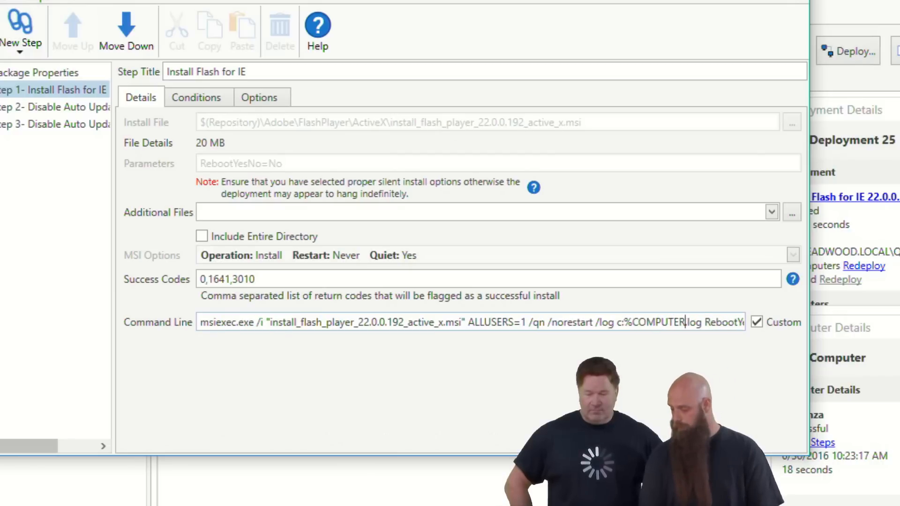
pyautogui.write('E%')
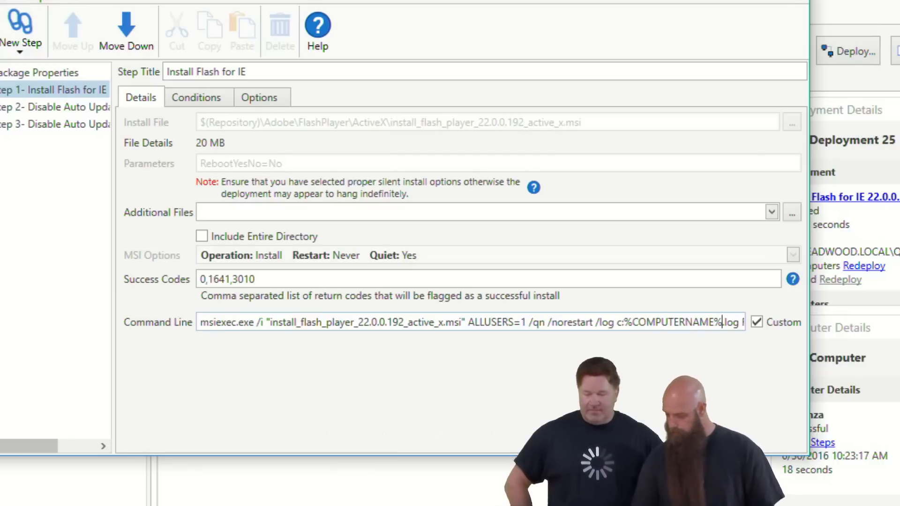
pyautogui.click(623, 322)
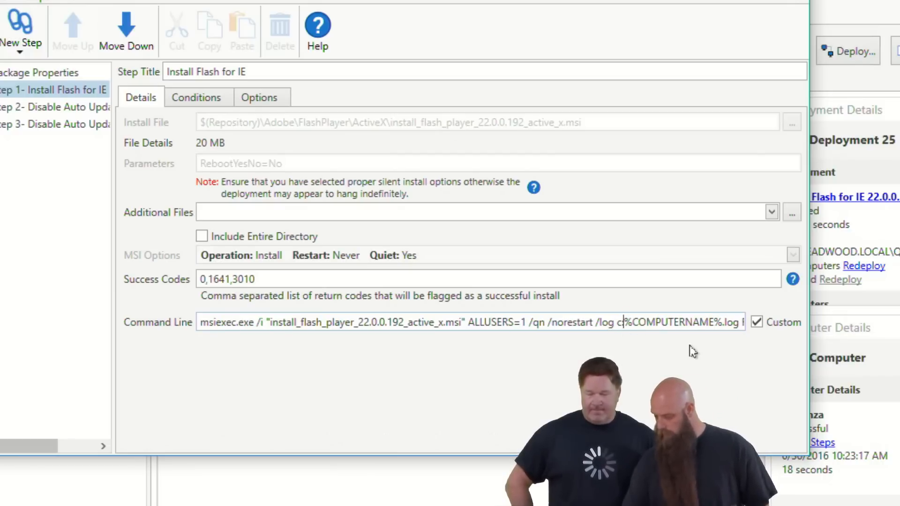
pyautogui.write('\\')
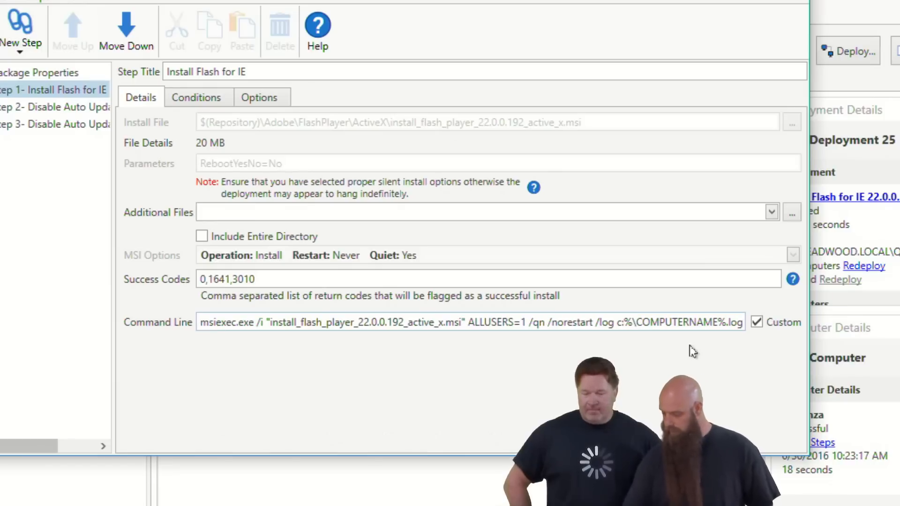
pyautogui.press('BackSpace')
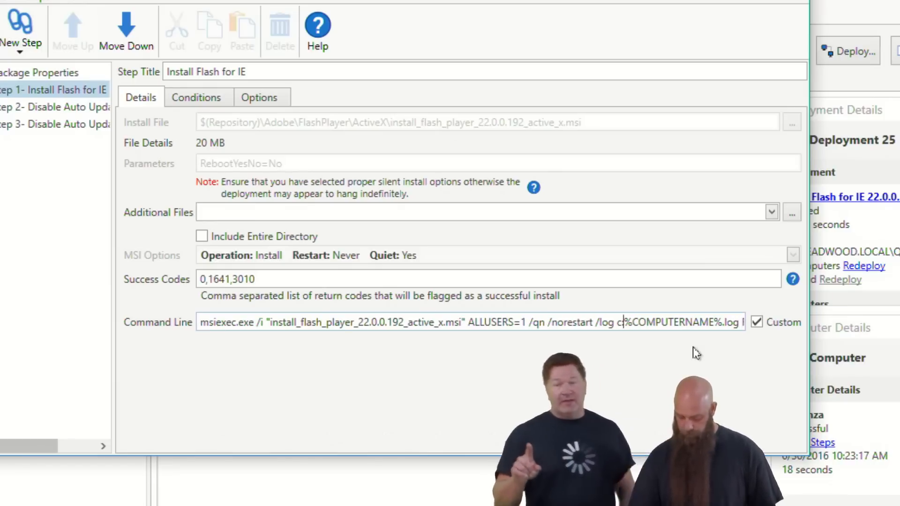
pyautogui.write('\\')
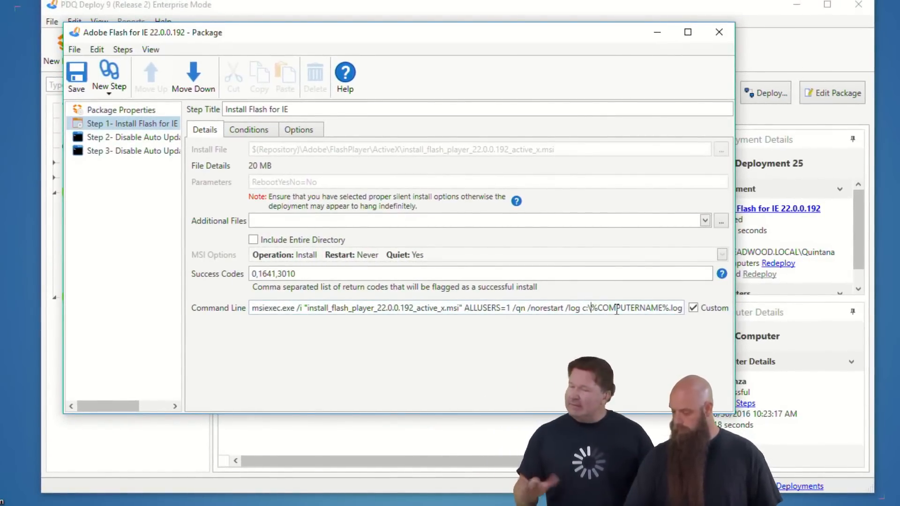
# Check the end of the custom command line, save the package and close its window.
pyautogui.click(617, 309)
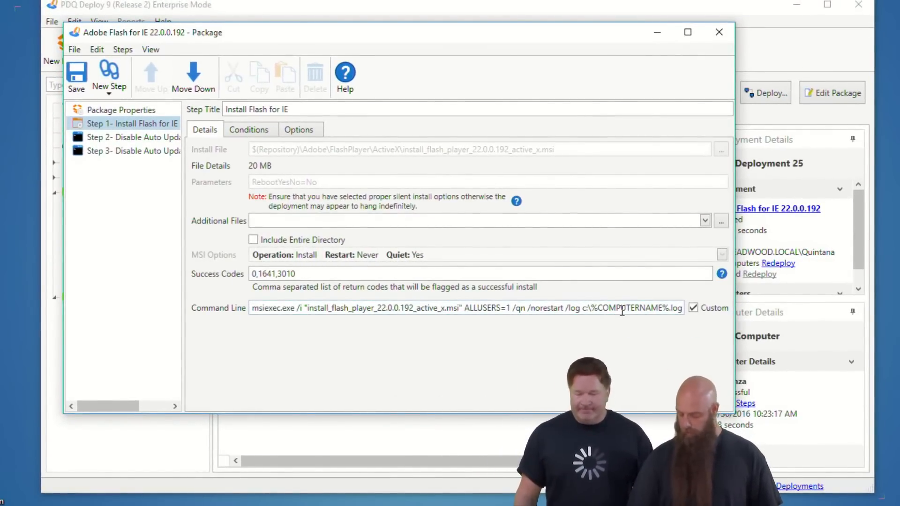
pyautogui.press('End')
pyautogui.hotkey('ctrl', 'v')
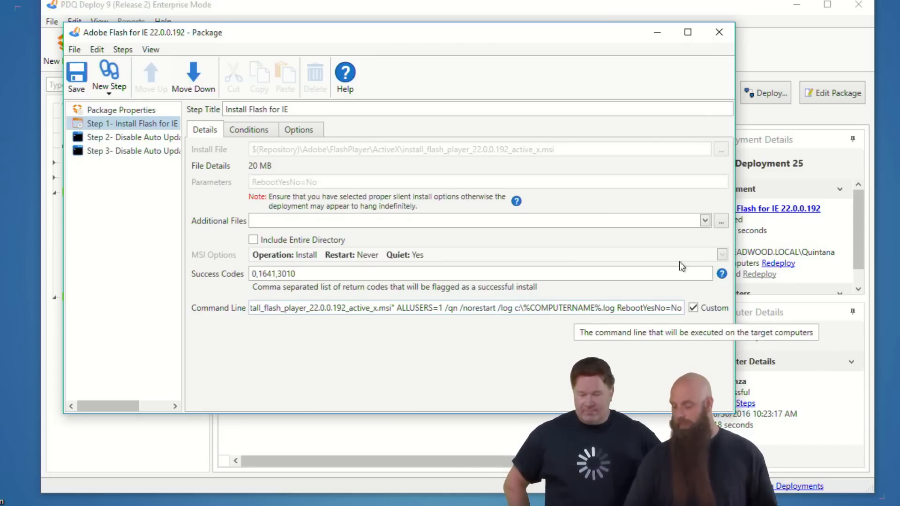
pyautogui.click(76, 76)
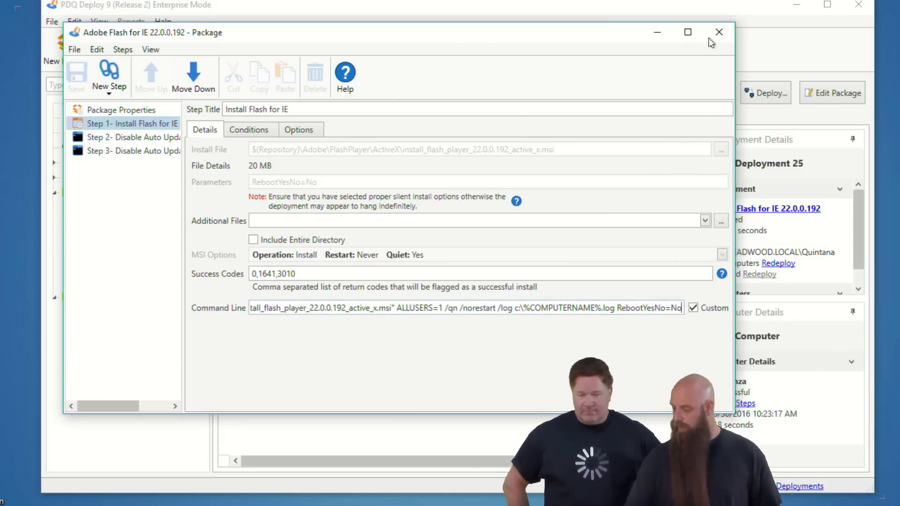
pyautogui.click(719, 32)
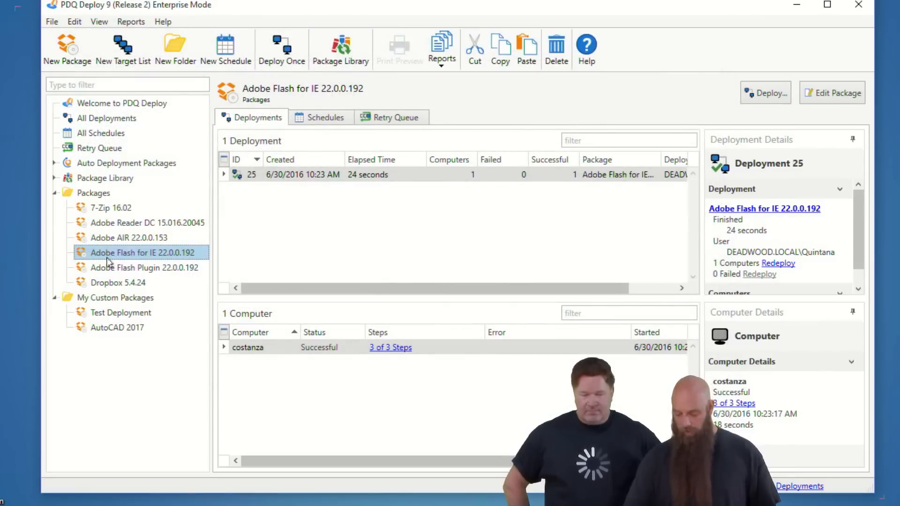
# Deploy the edited Adobe Flash for IE 22.0.0.192 package once to the computer dunmire.
pyautogui.hotkey('ctrl', 'd')
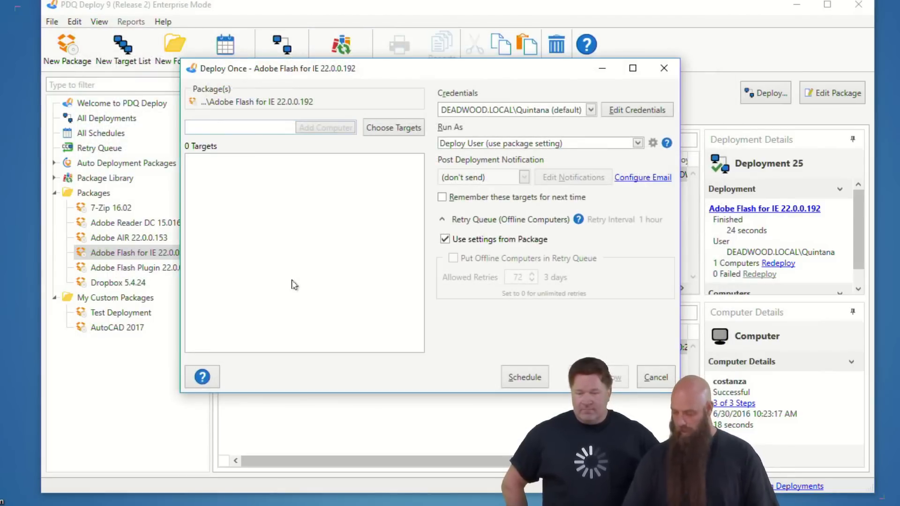
pyautogui.write('dunmire')
pyautogui.press('Return')
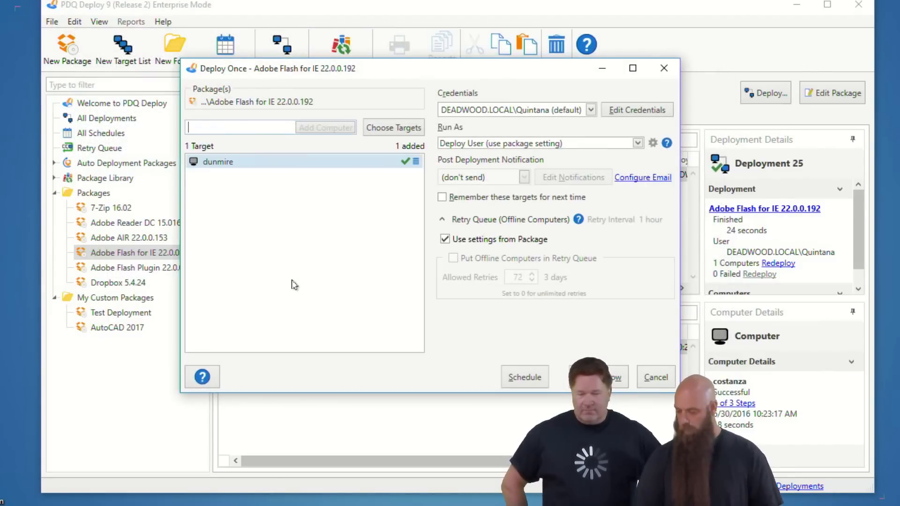
pyautogui.click(600, 377)
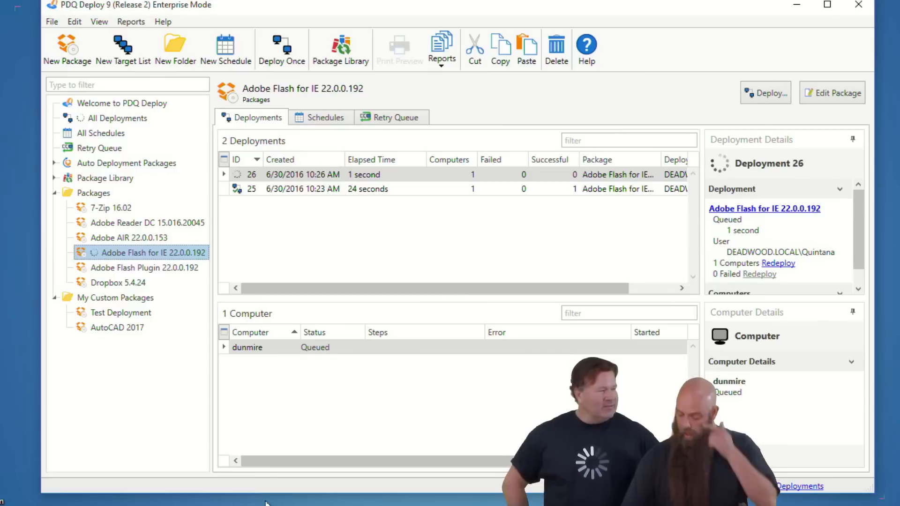
# Switch to PDQ Inventory, filter all computers by "dunm" and open the details of DUNMIRE.
pyautogui.click(355, 505)
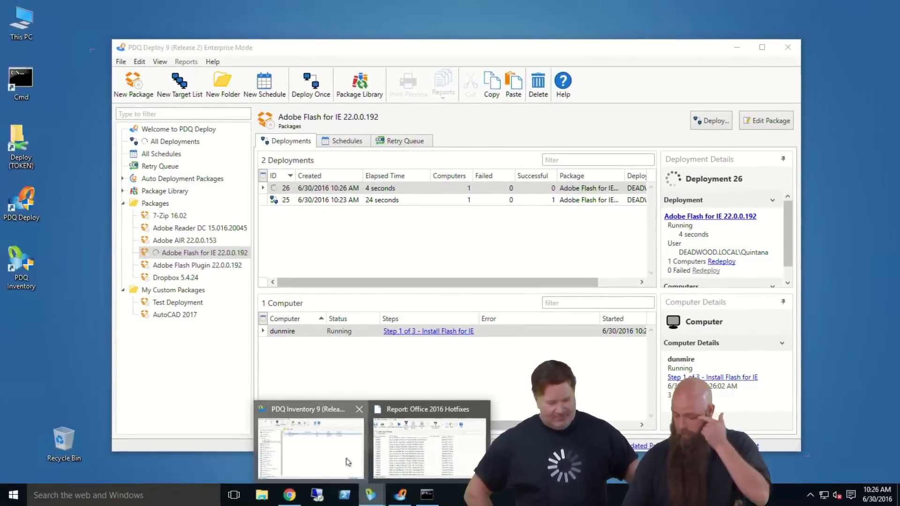
pyautogui.click(281, 472)
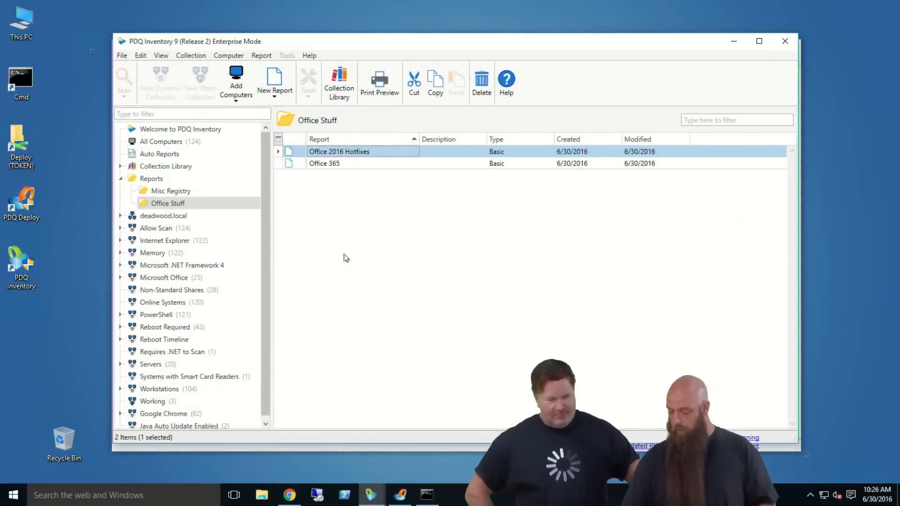
pyautogui.click(201, 141)
pyautogui.click(673, 121)
pyautogui.write('dunm')
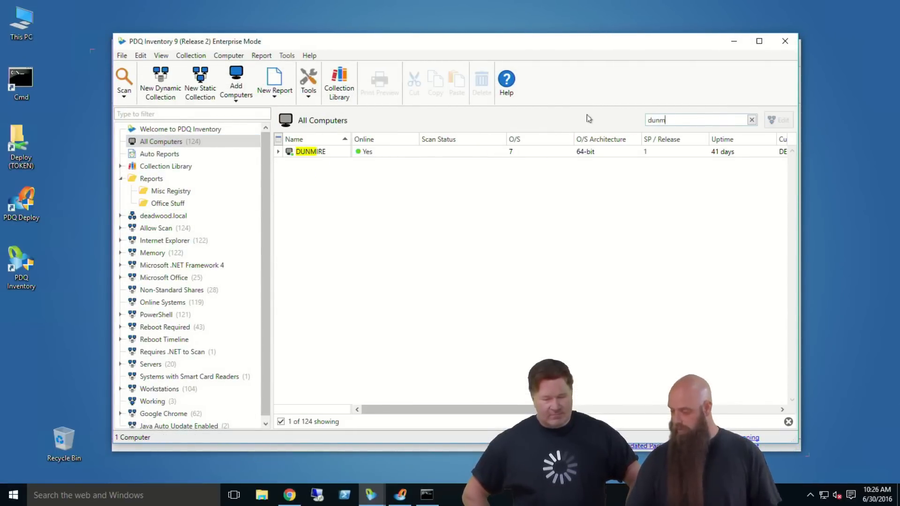
pyautogui.click(316, 151)
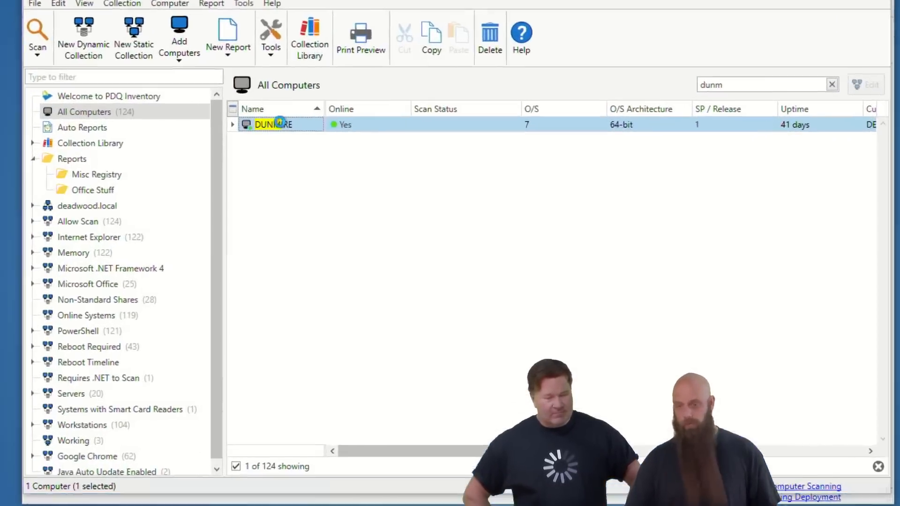
pyautogui.doubleClick(279, 123)
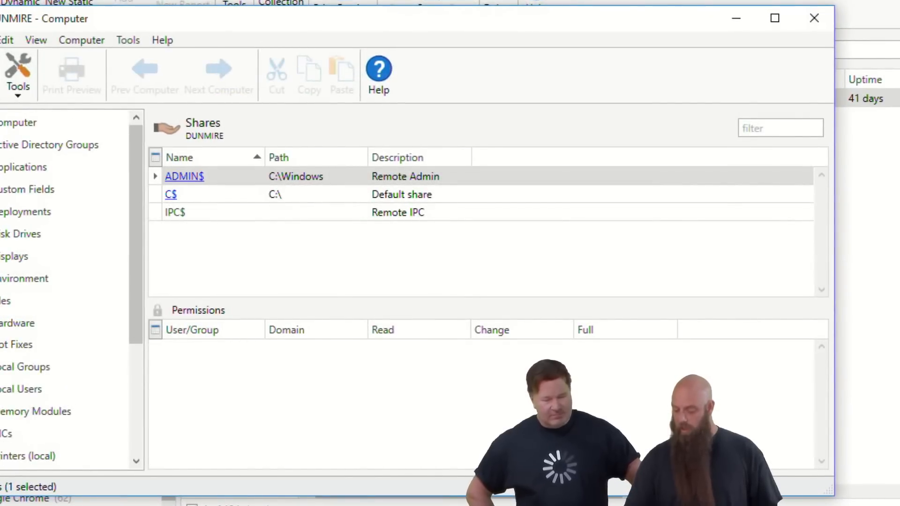
# Examine DUNMIRE.log in the C$ share of DUNMIRE, and close the log, the folder and the computer details.
pyautogui.scroll(-3, 24, 392)
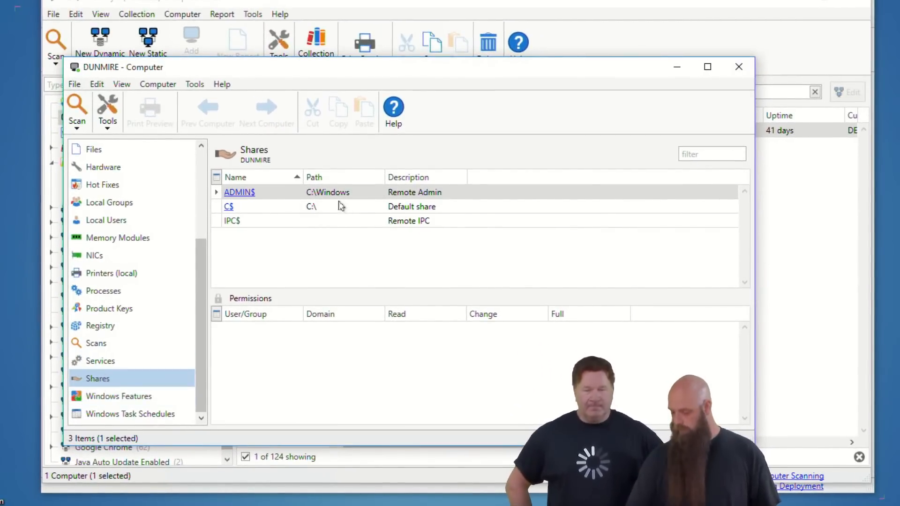
pyautogui.click(228, 208)
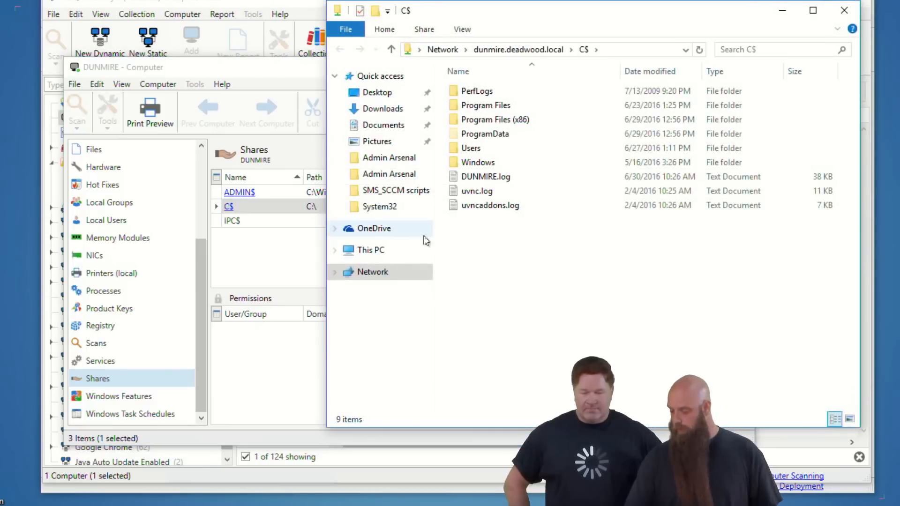
pyautogui.doubleClick(485, 177)
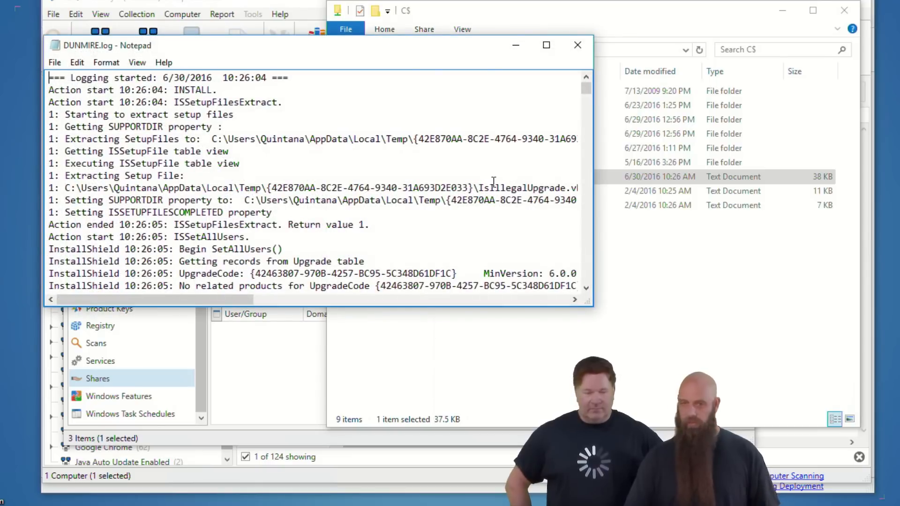
pyautogui.click(578, 45)
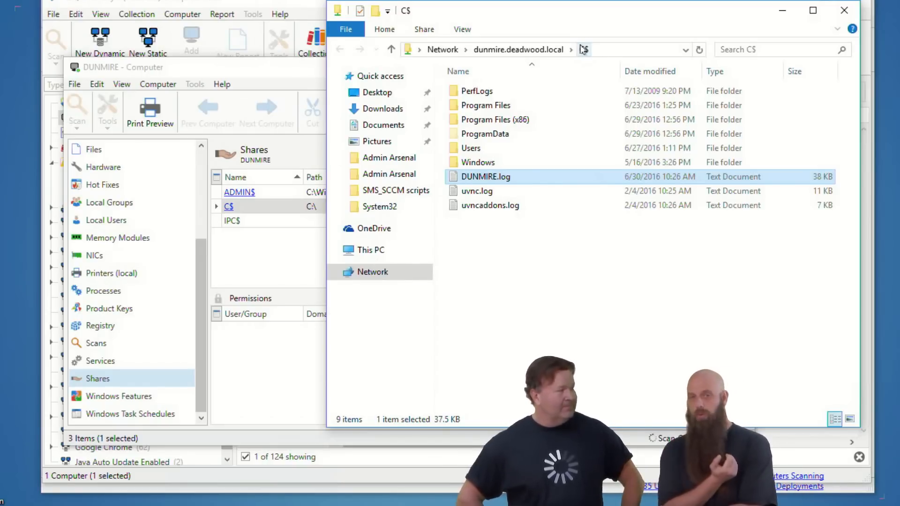
pyautogui.click(844, 11)
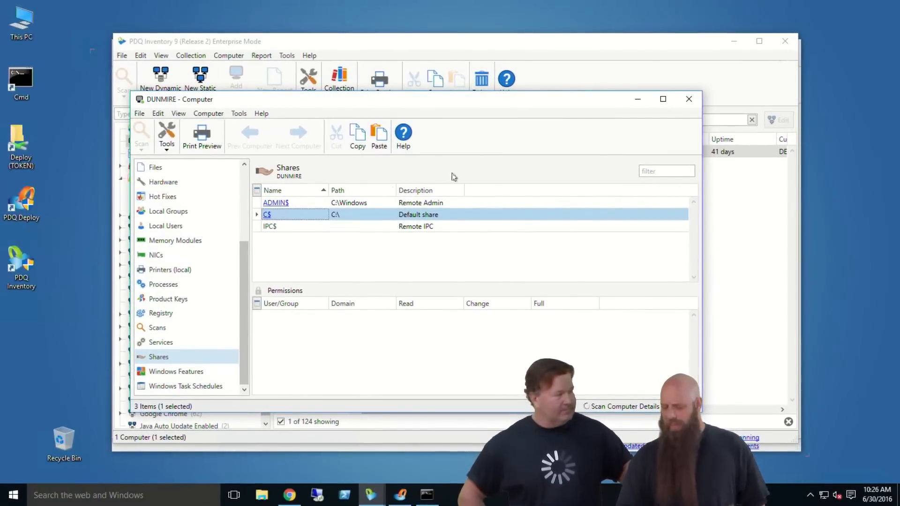
pyautogui.click(689, 99)
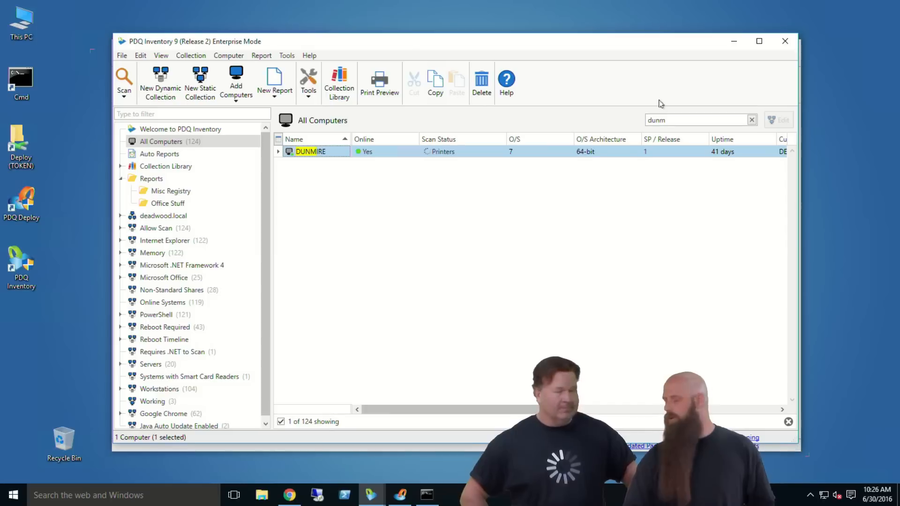
# View the Collection Library and switch back to PDQ Deploy.
pyautogui.click(160, 167)
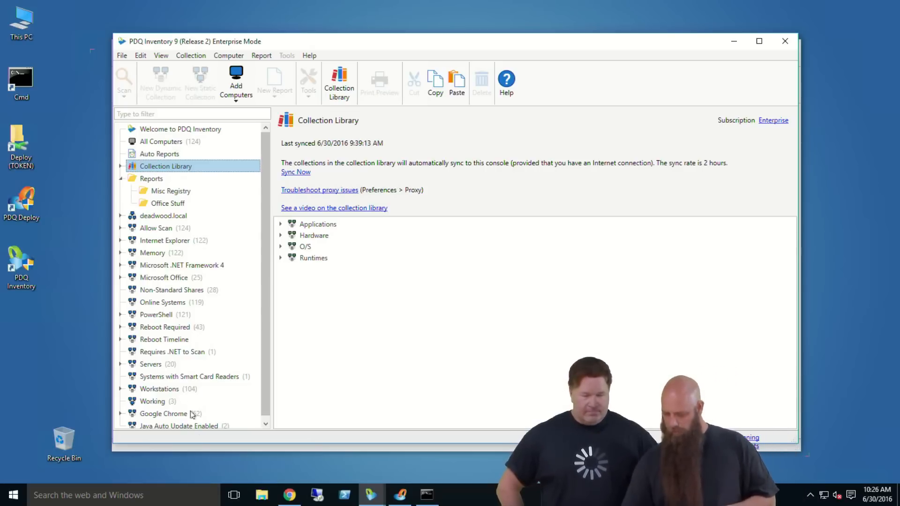
pyautogui.click(400, 495)
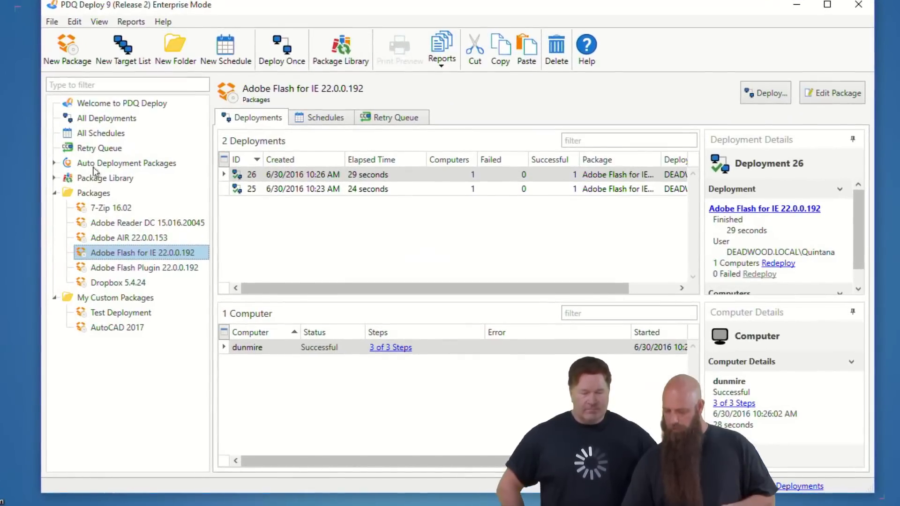
# Filter the Package Library by "filez" and import the FileZilla 3.19.0 package.
pyautogui.click(157, 191)
pyautogui.click(750, 112)
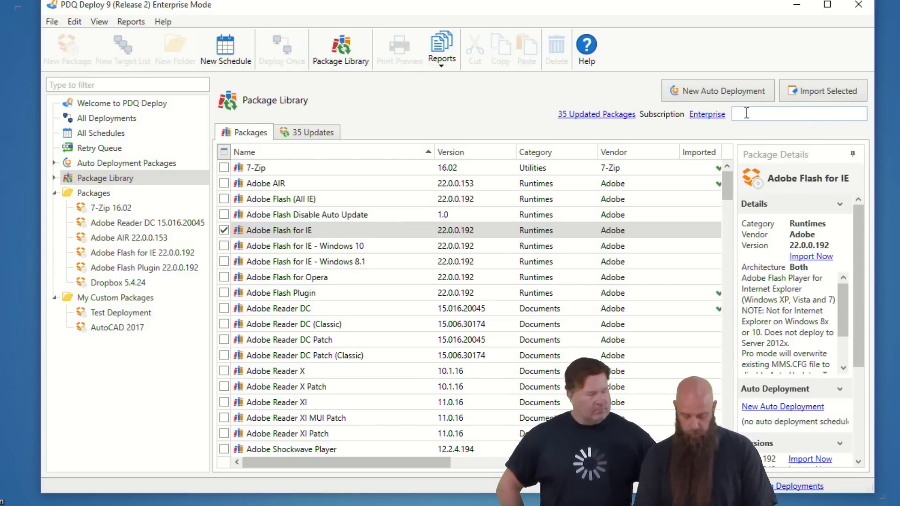
pyautogui.write('file')
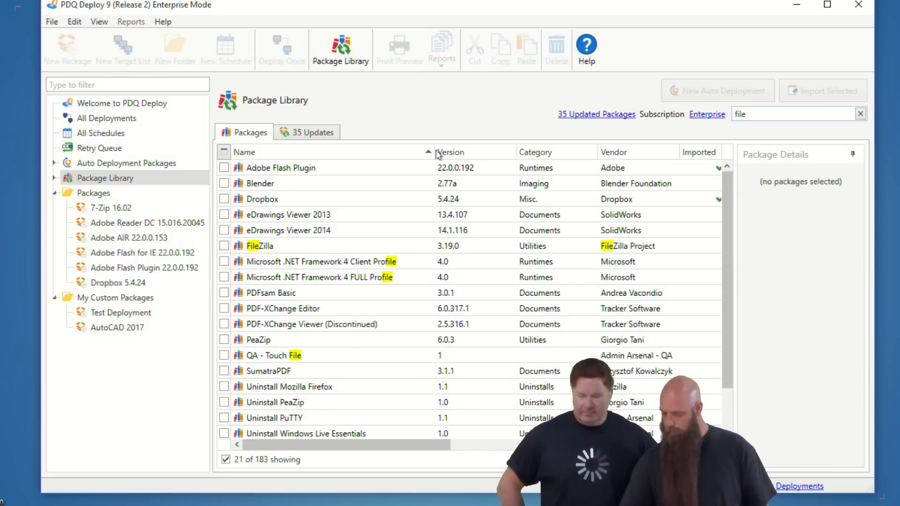
pyautogui.write('z')
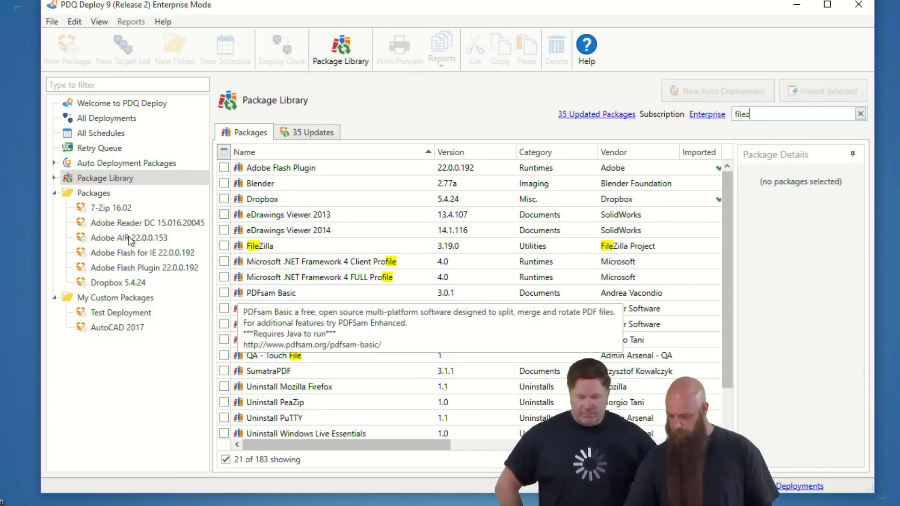
pyautogui.click(224, 167)
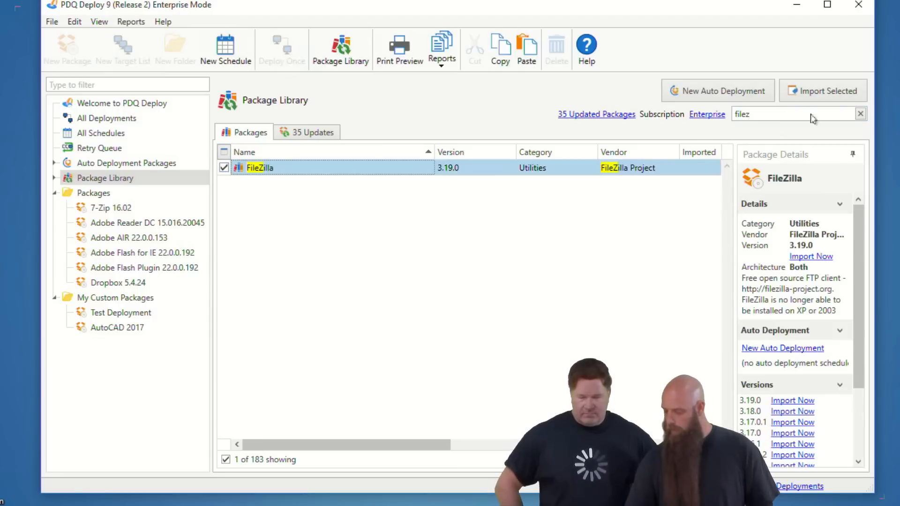
pyautogui.click(831, 89)
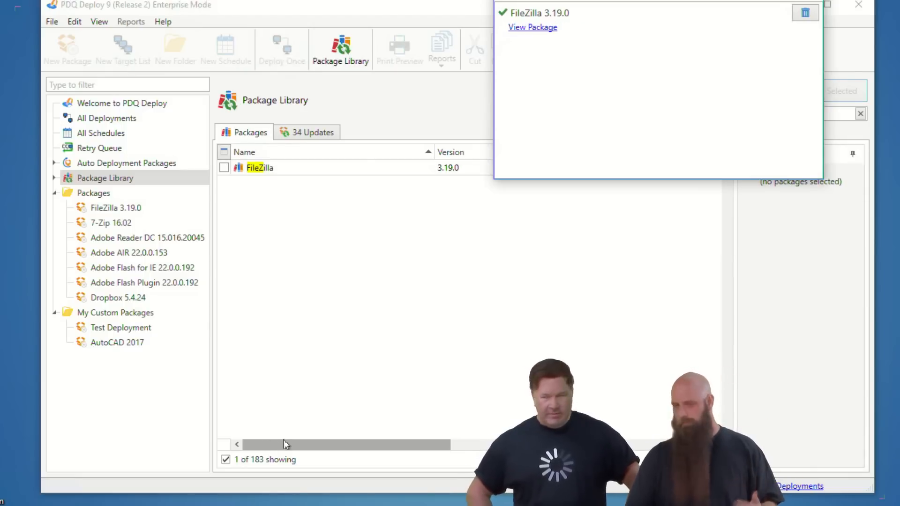
# Examine the Install FileZilla (32-bit) step of the imported FileZilla 3.19.0 package and close the package.
pyautogui.click(527, 29)
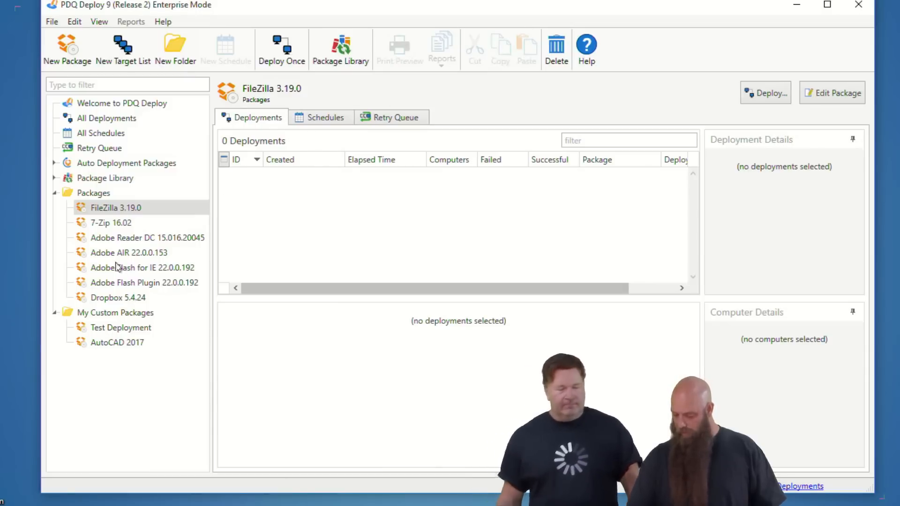
pyautogui.doubleClick(115, 209)
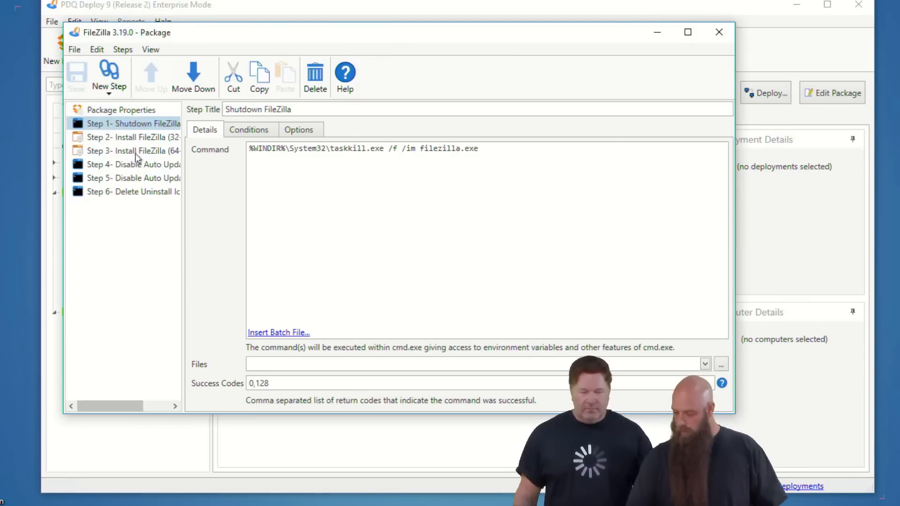
pyautogui.click(135, 138)
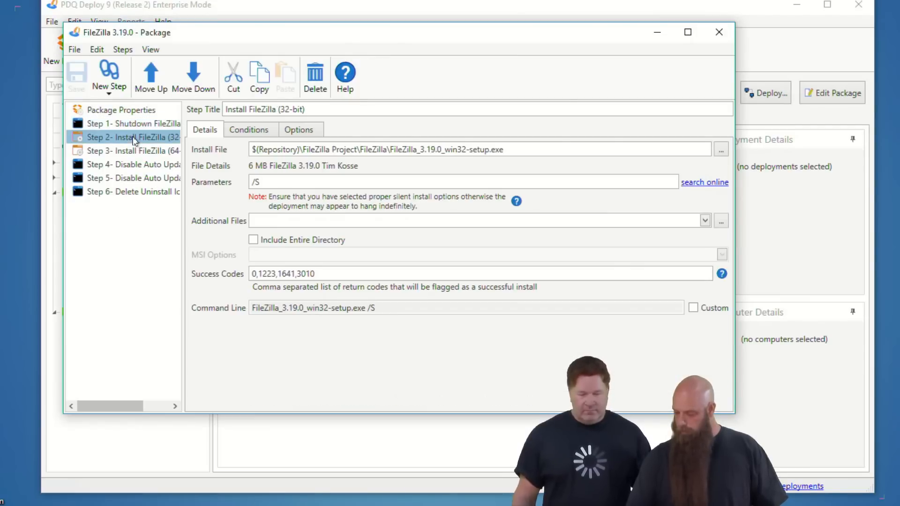
pyautogui.click(719, 32)
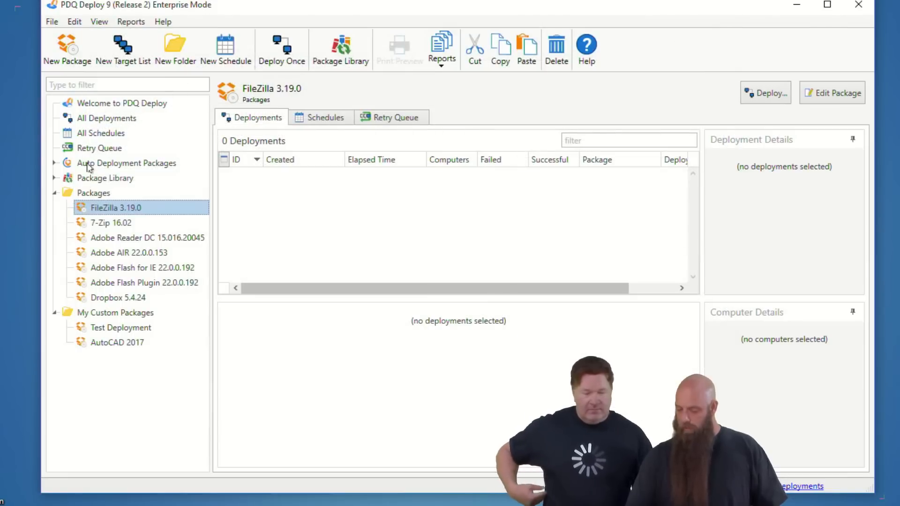
# Filter the Package Library by "pdf" and import the PDFCreator 2.3.0 package.
pyautogui.click(91, 177)
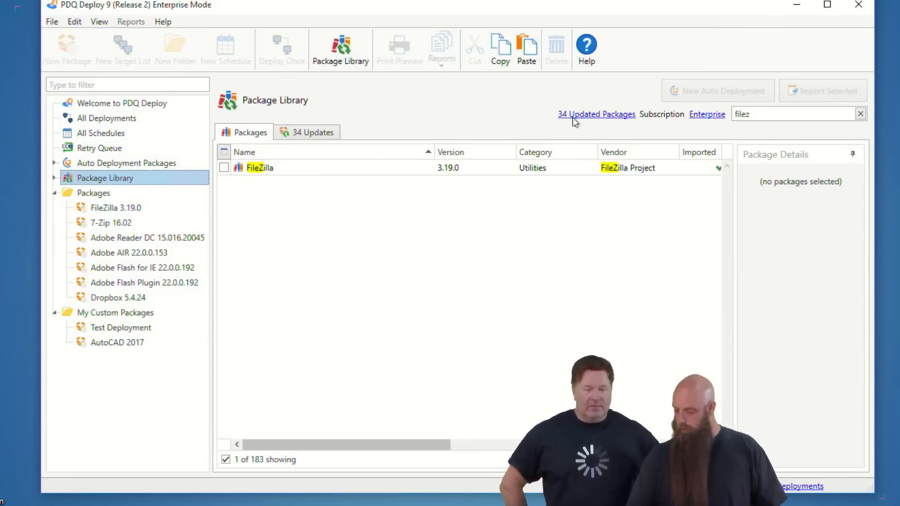
pyautogui.doubleClick(748, 118)
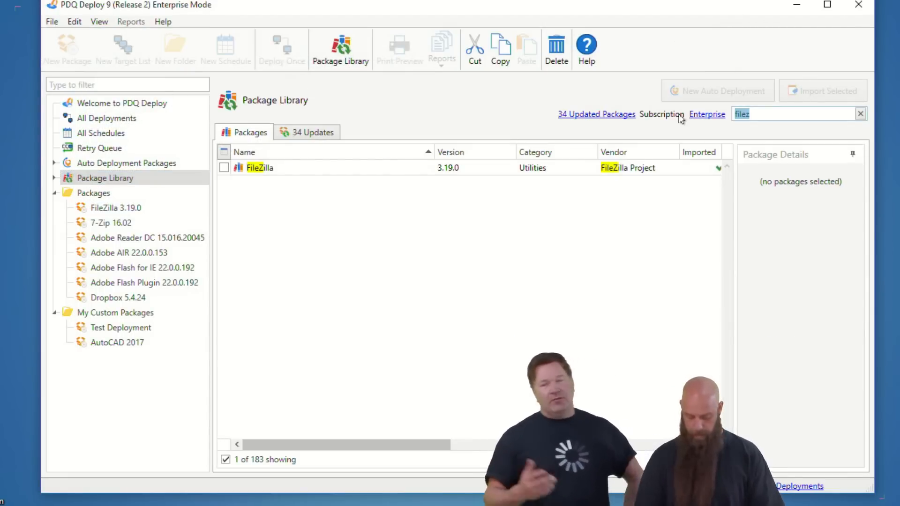
pyautogui.write('pdf')
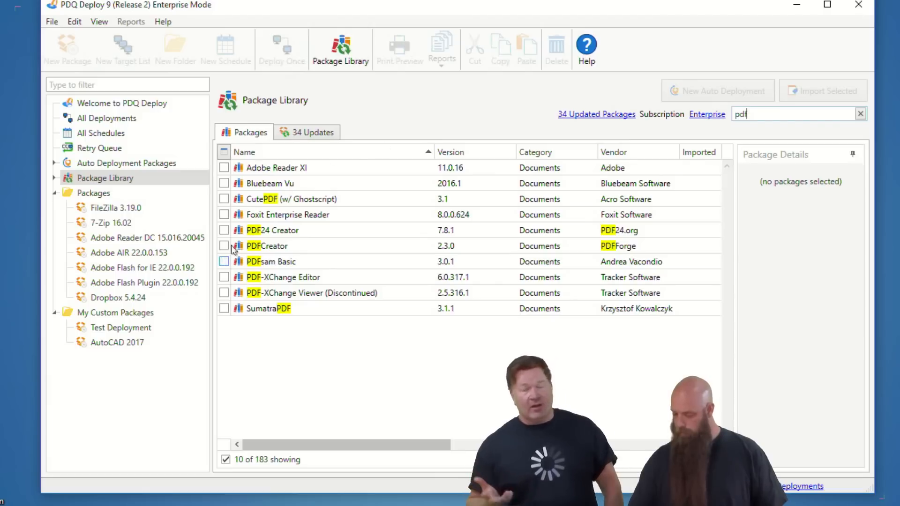
pyautogui.click(225, 247)
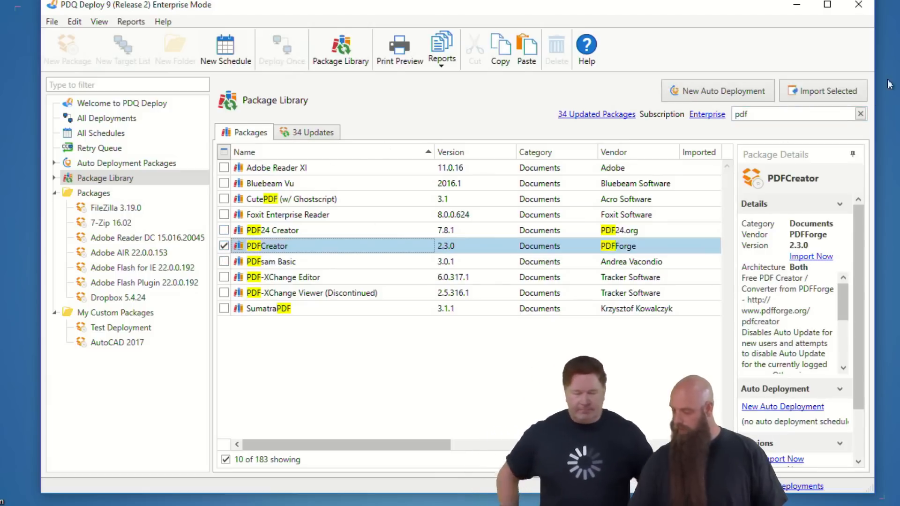
pyautogui.click(834, 90)
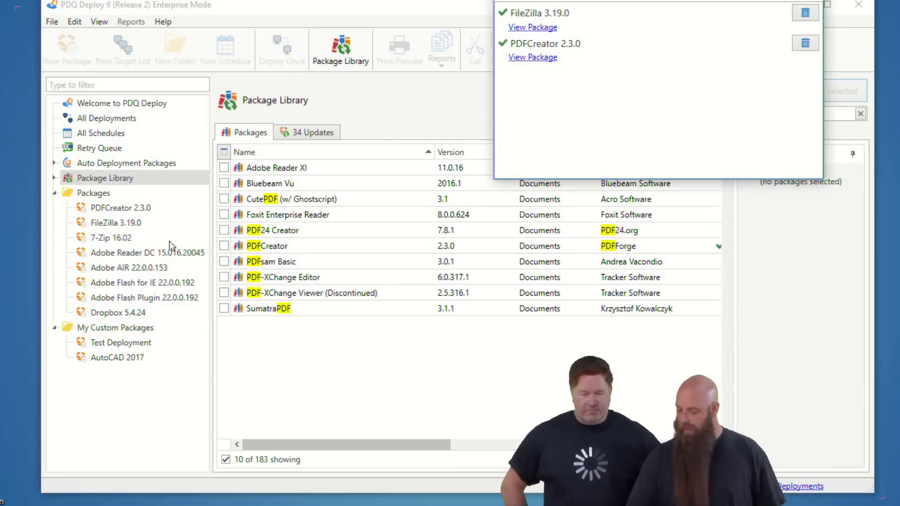
# Try adding /LOG=%CD%\outpt.log to the parameters of the Install PDFCreator step in the PDFCreator 2.3.0 package, and close the package without saving.
pyautogui.doubleClick(115, 209)
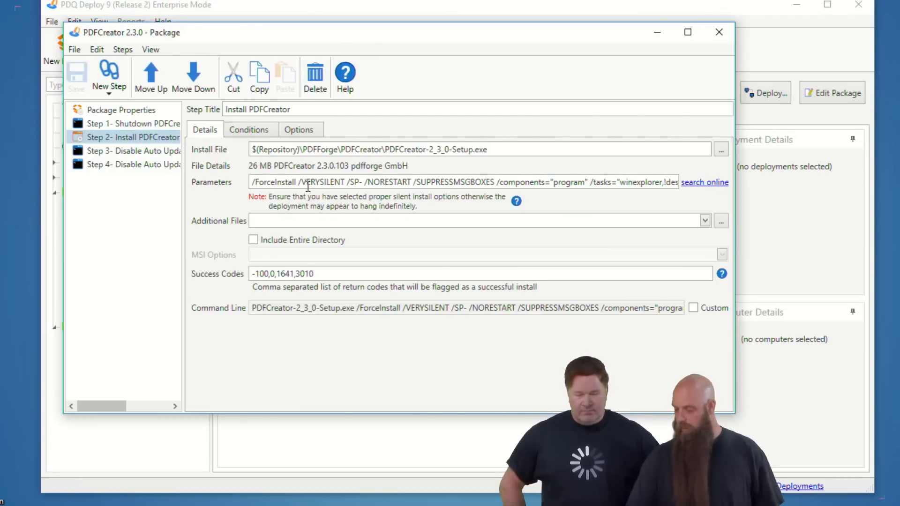
pyautogui.click(477, 182)
pyautogui.press('End')
pyautogui.write('/')
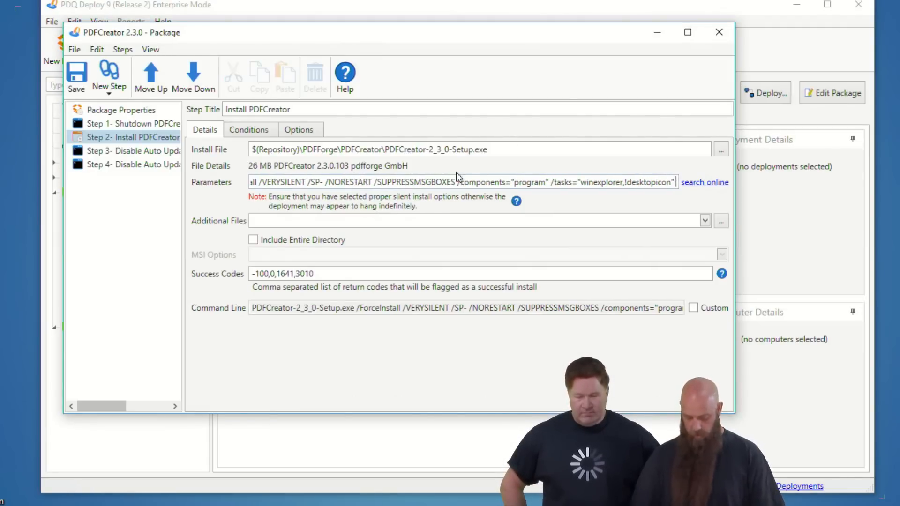
pyautogui.write('LOG')
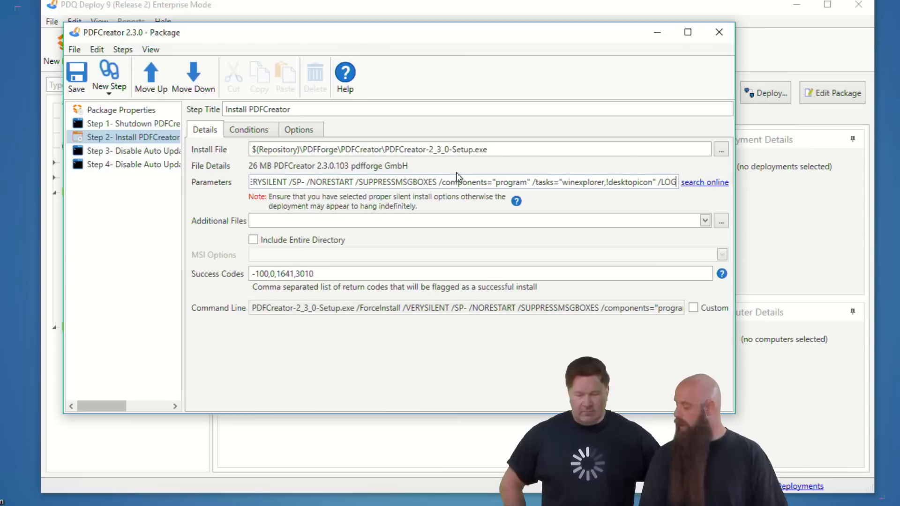
pyautogui.write('="')
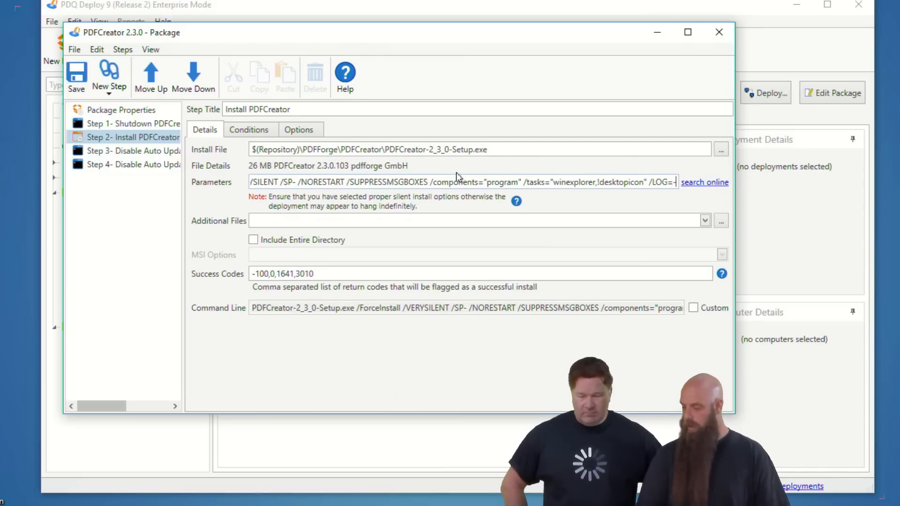
pyautogui.press('BackSpace')
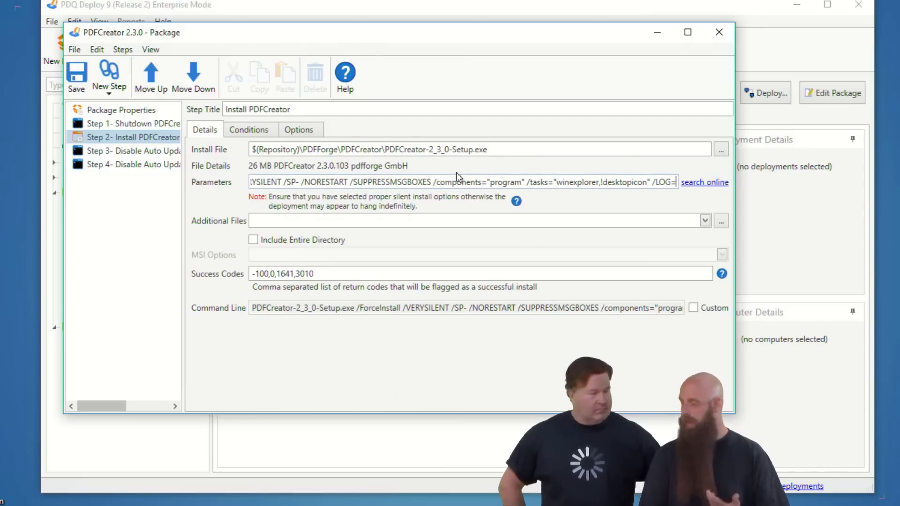
pyautogui.write('%CD%\\outpt.log')
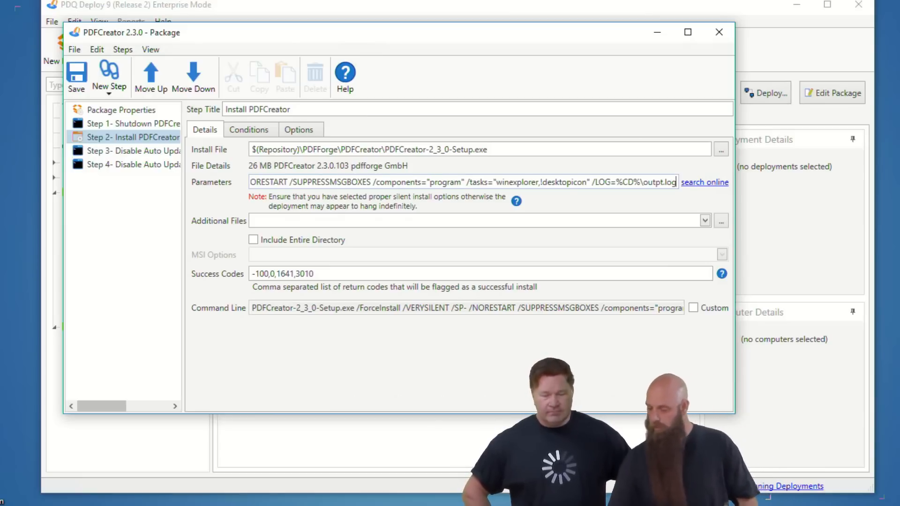
pyautogui.click(720, 32)
pyautogui.click(452, 248)
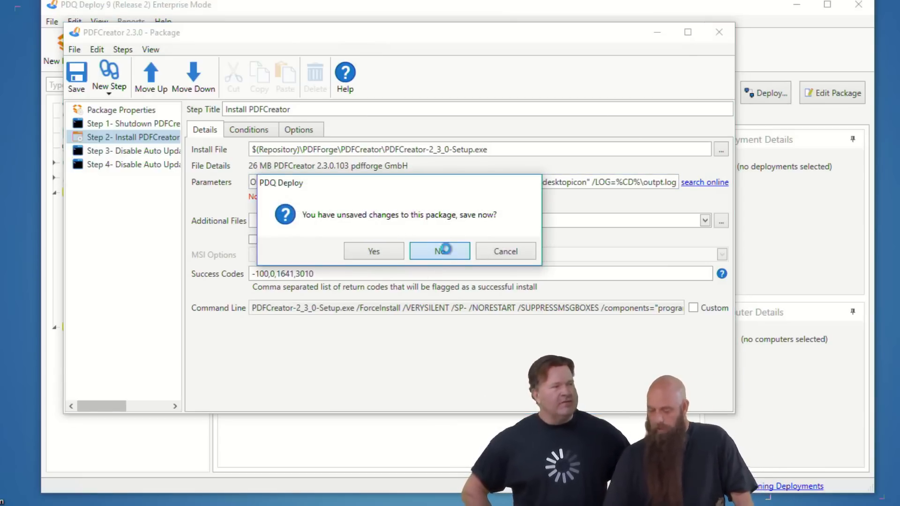